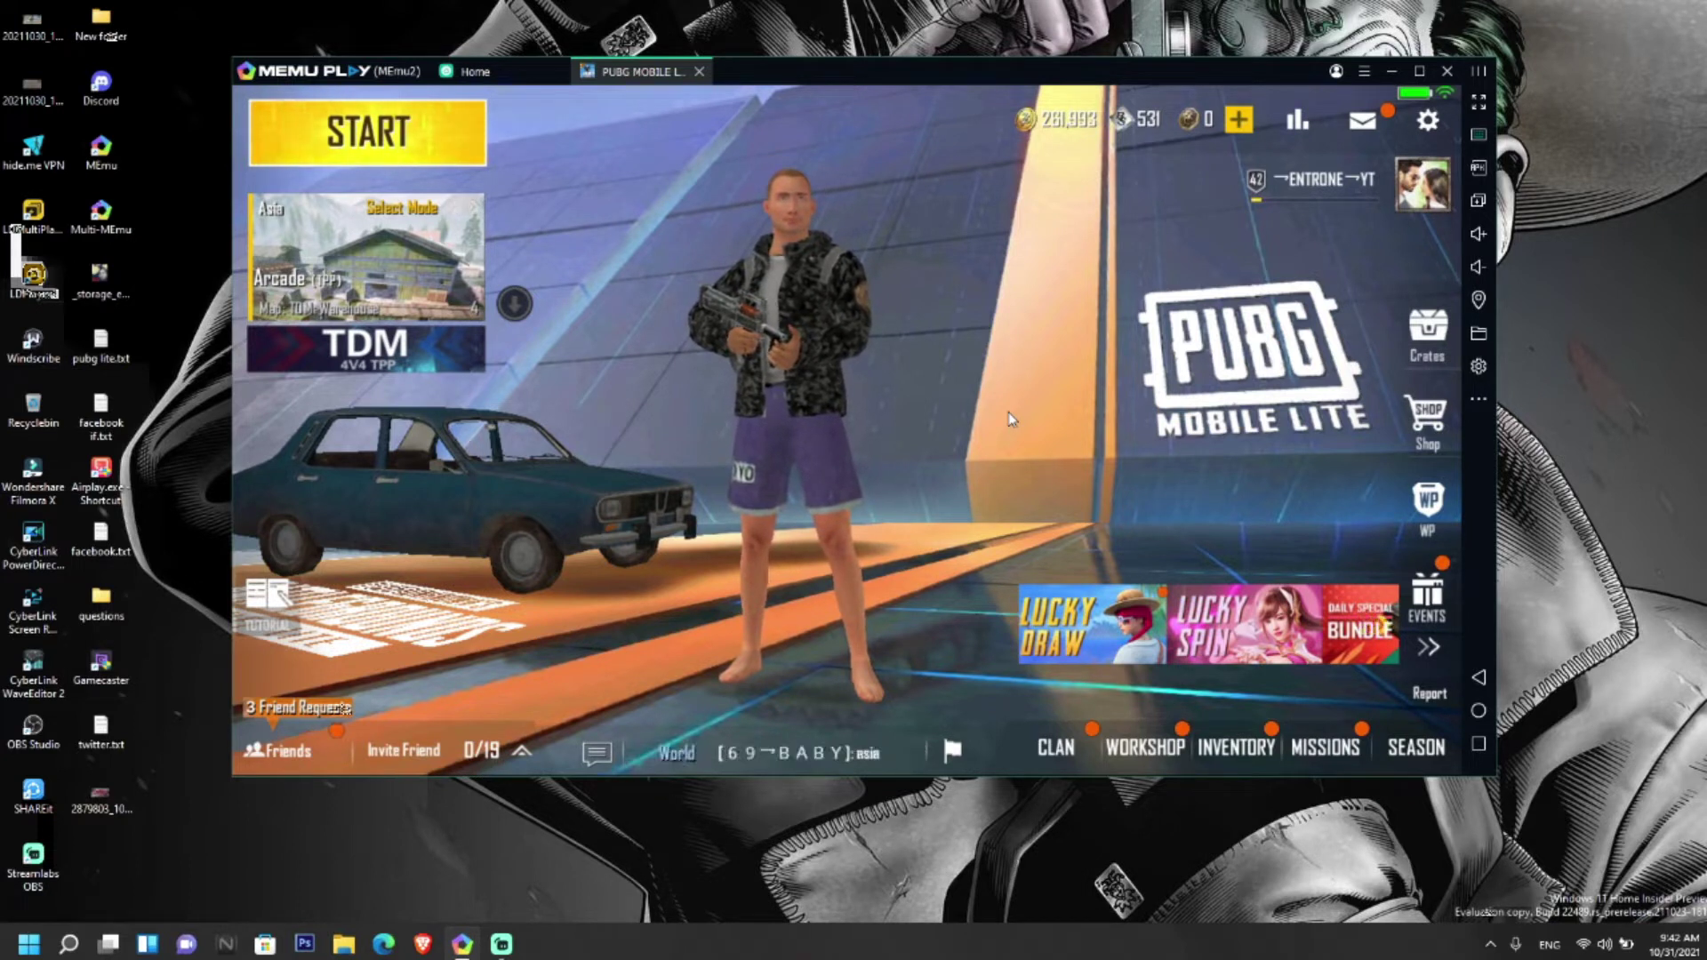
Review the graphics and frame rate options in PUBG Mobile Lite's settings, and return to the emulator's home screen.
{"action": "left_click", "coordinate": [1428, 121]}
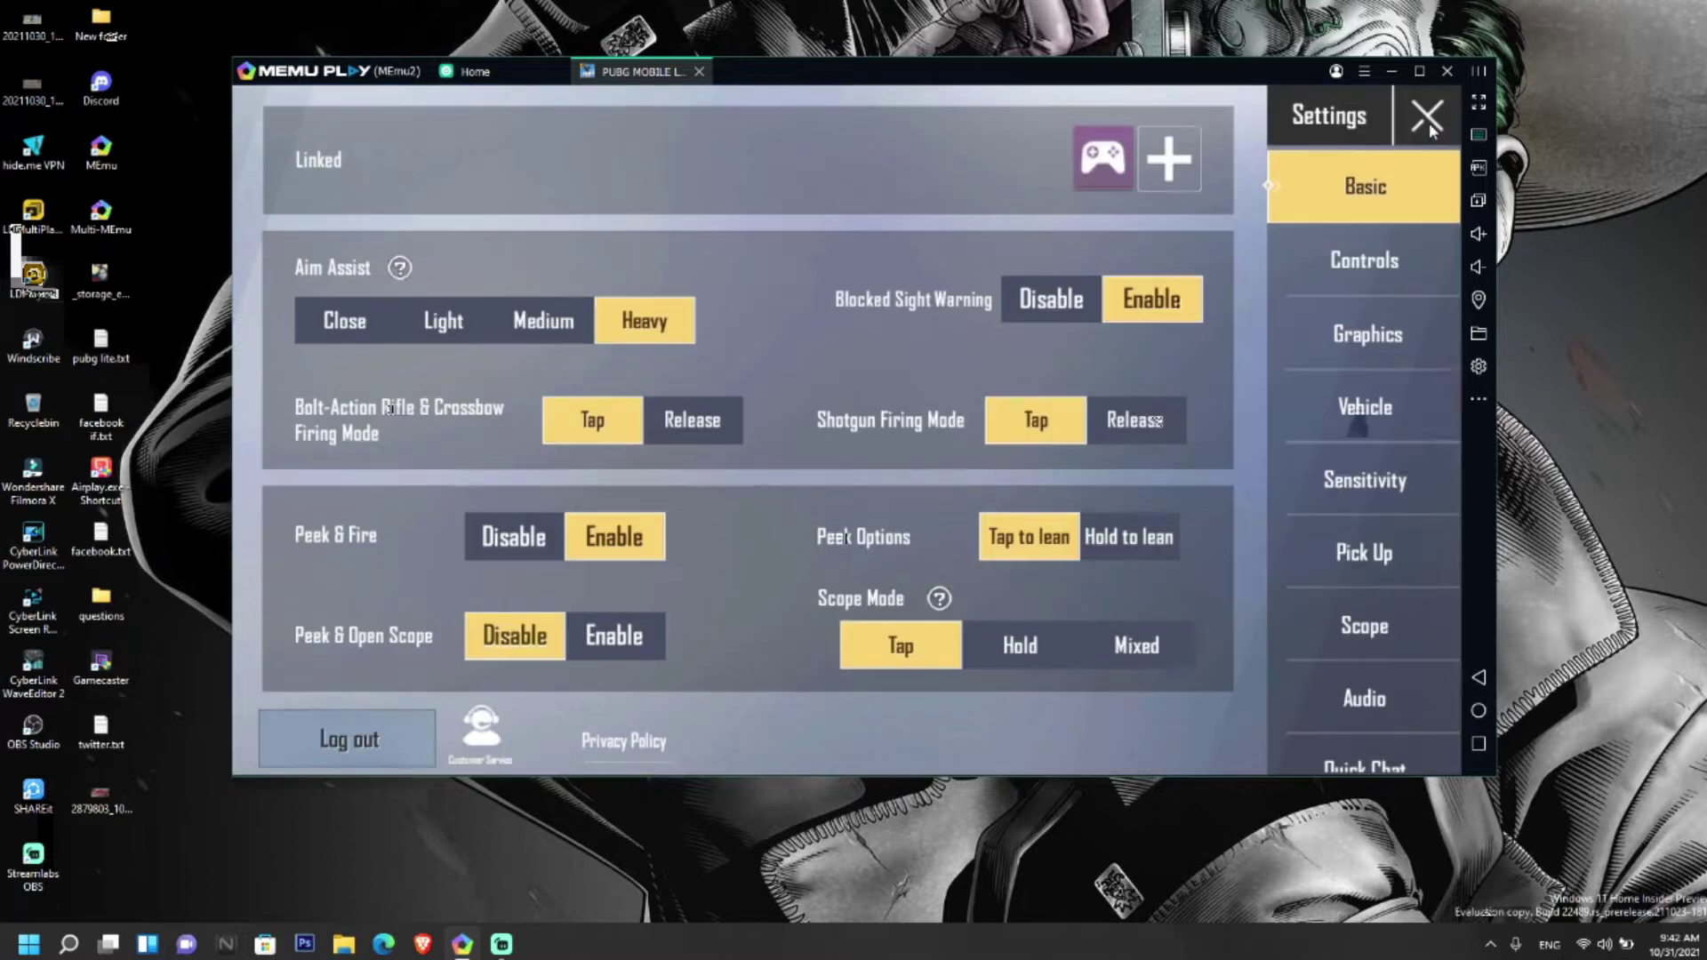
{"action": "left_click", "coordinate": [1383, 330]}
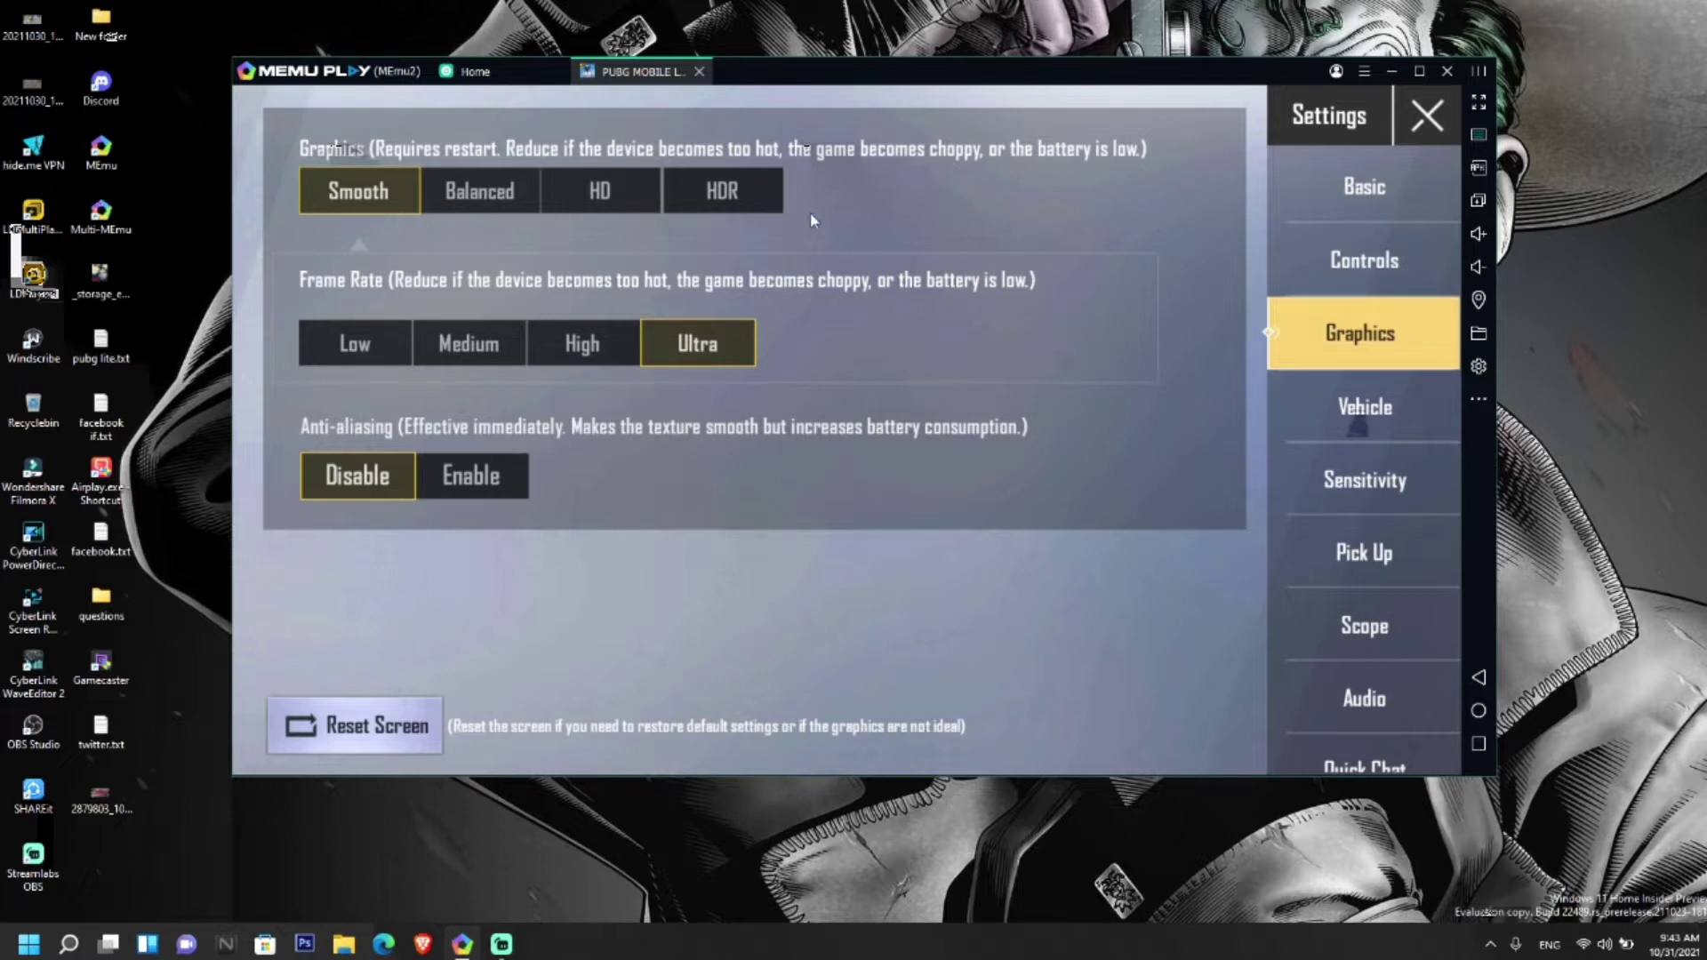
{"action": "left_click", "coordinate": [481, 72]}
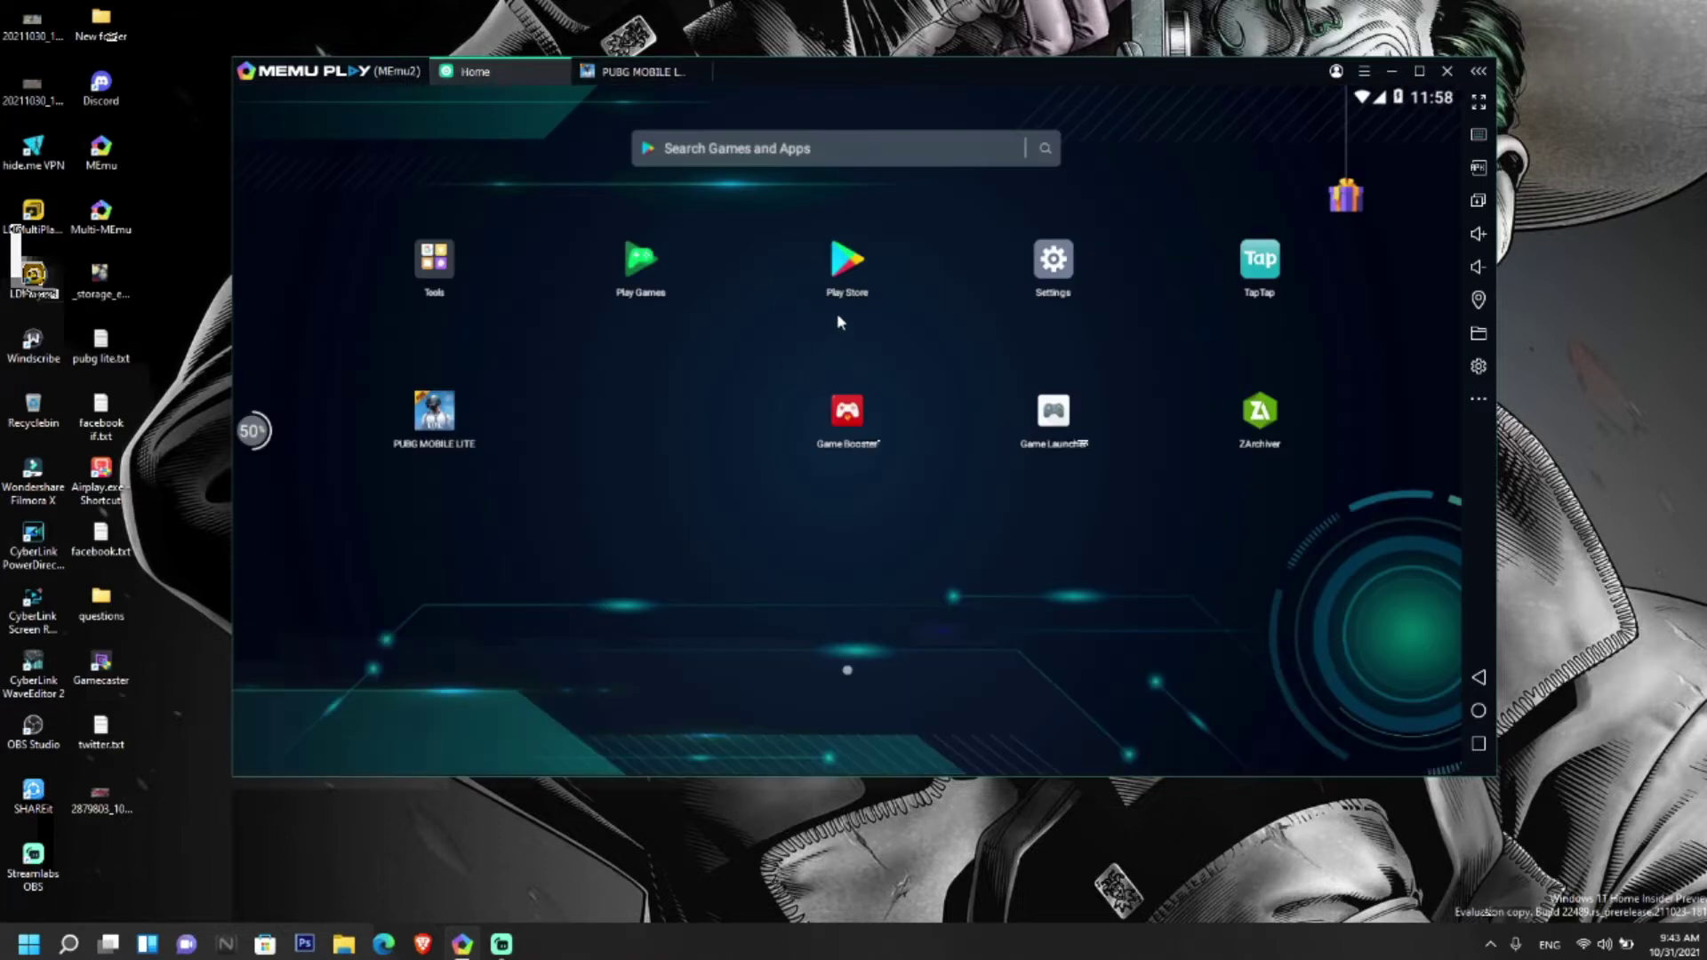
Search the Play Store for "gfx tool", install GFX Tool for PUBG - Game Launcher & Optimizer, and open it.
{"action": "left_click", "coordinate": [840, 272]}
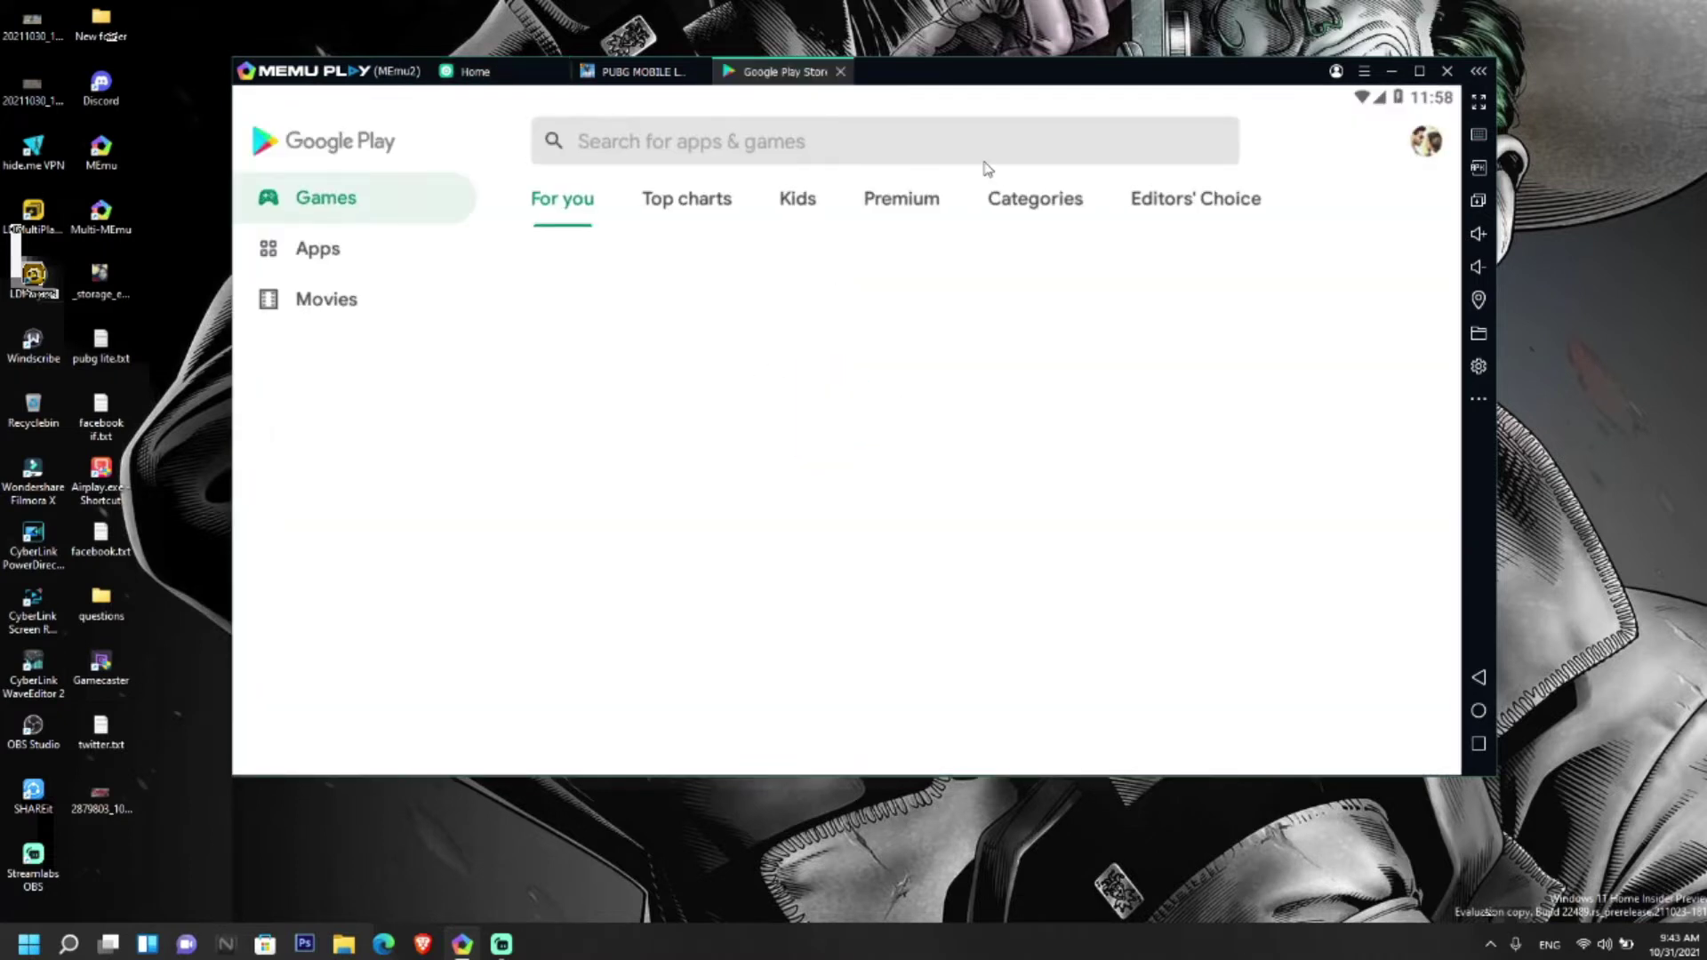
{"action": "left_click", "coordinate": [908, 158]}
{"action": "type", "text": "gf"}
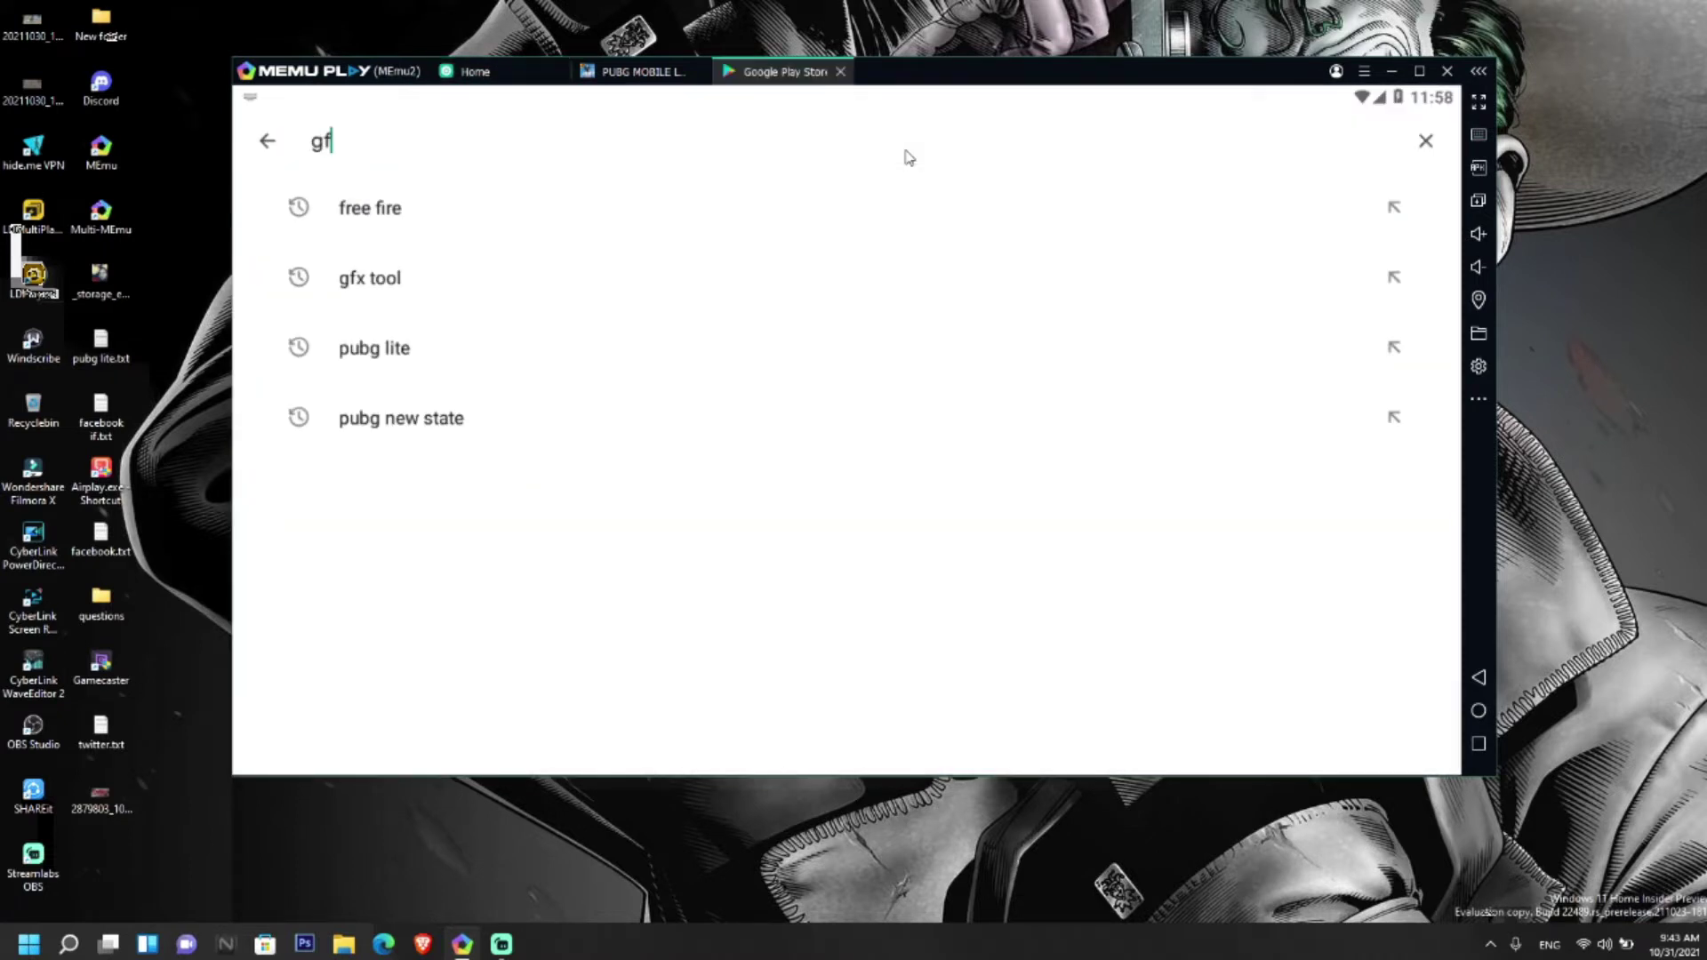
{"action": "type", "text": "x tool"}
{"action": "key", "text": "Return"}
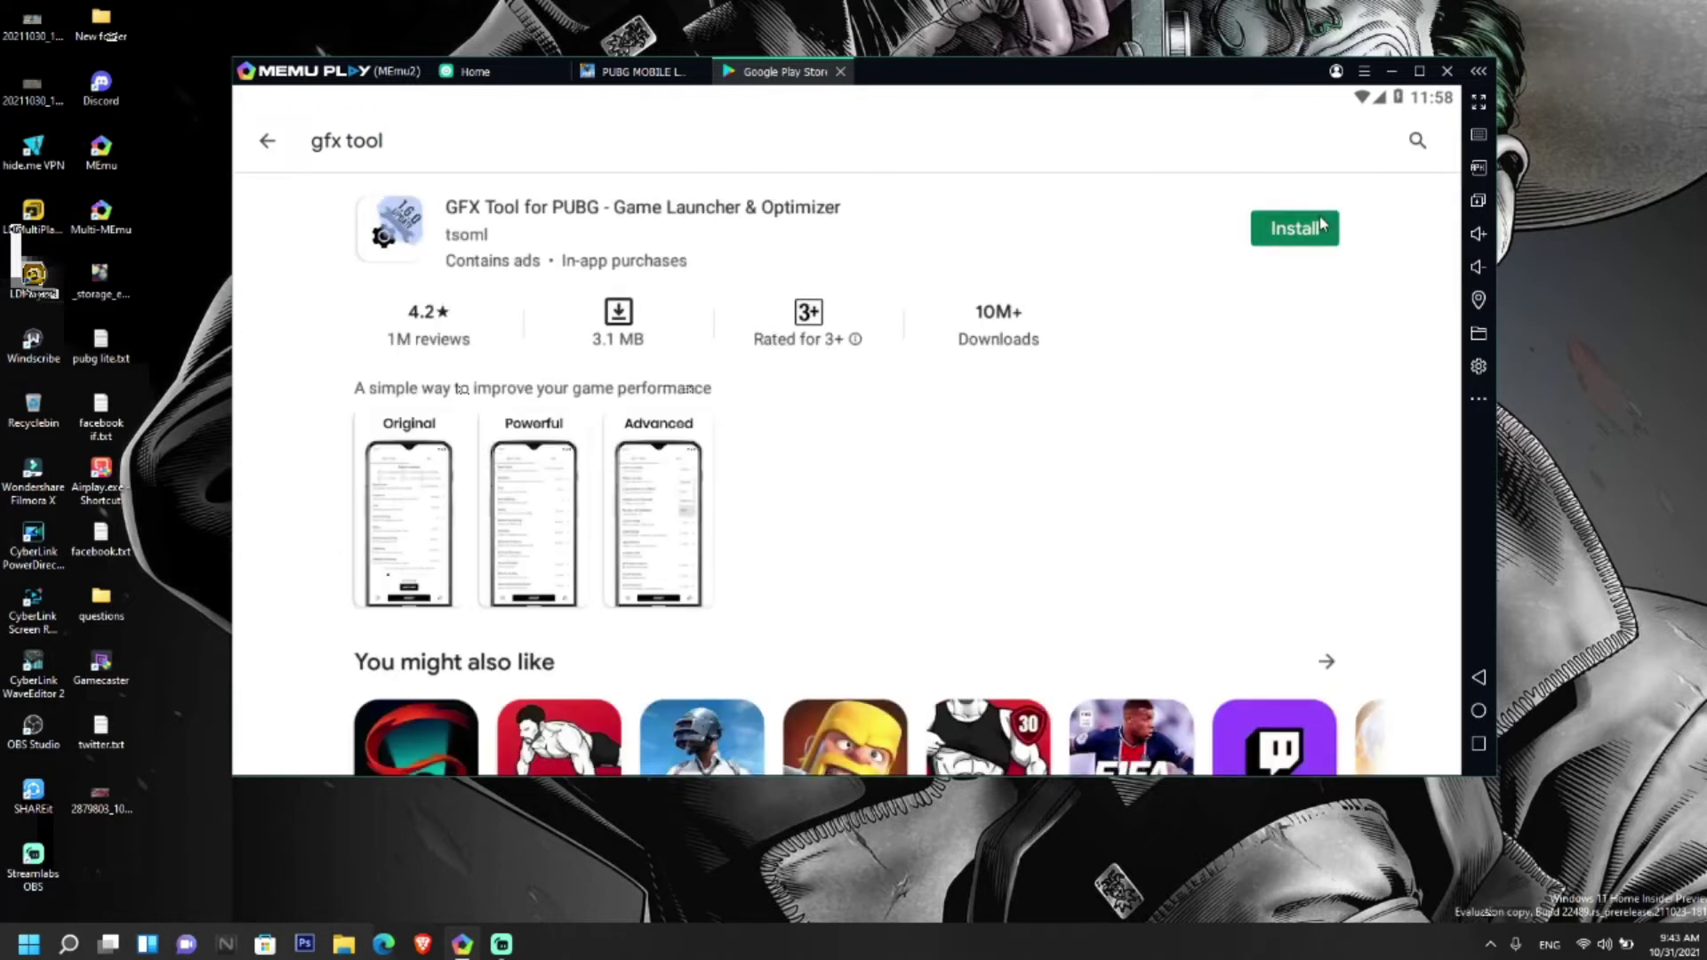
{"action": "left_click", "coordinate": [1324, 224]}
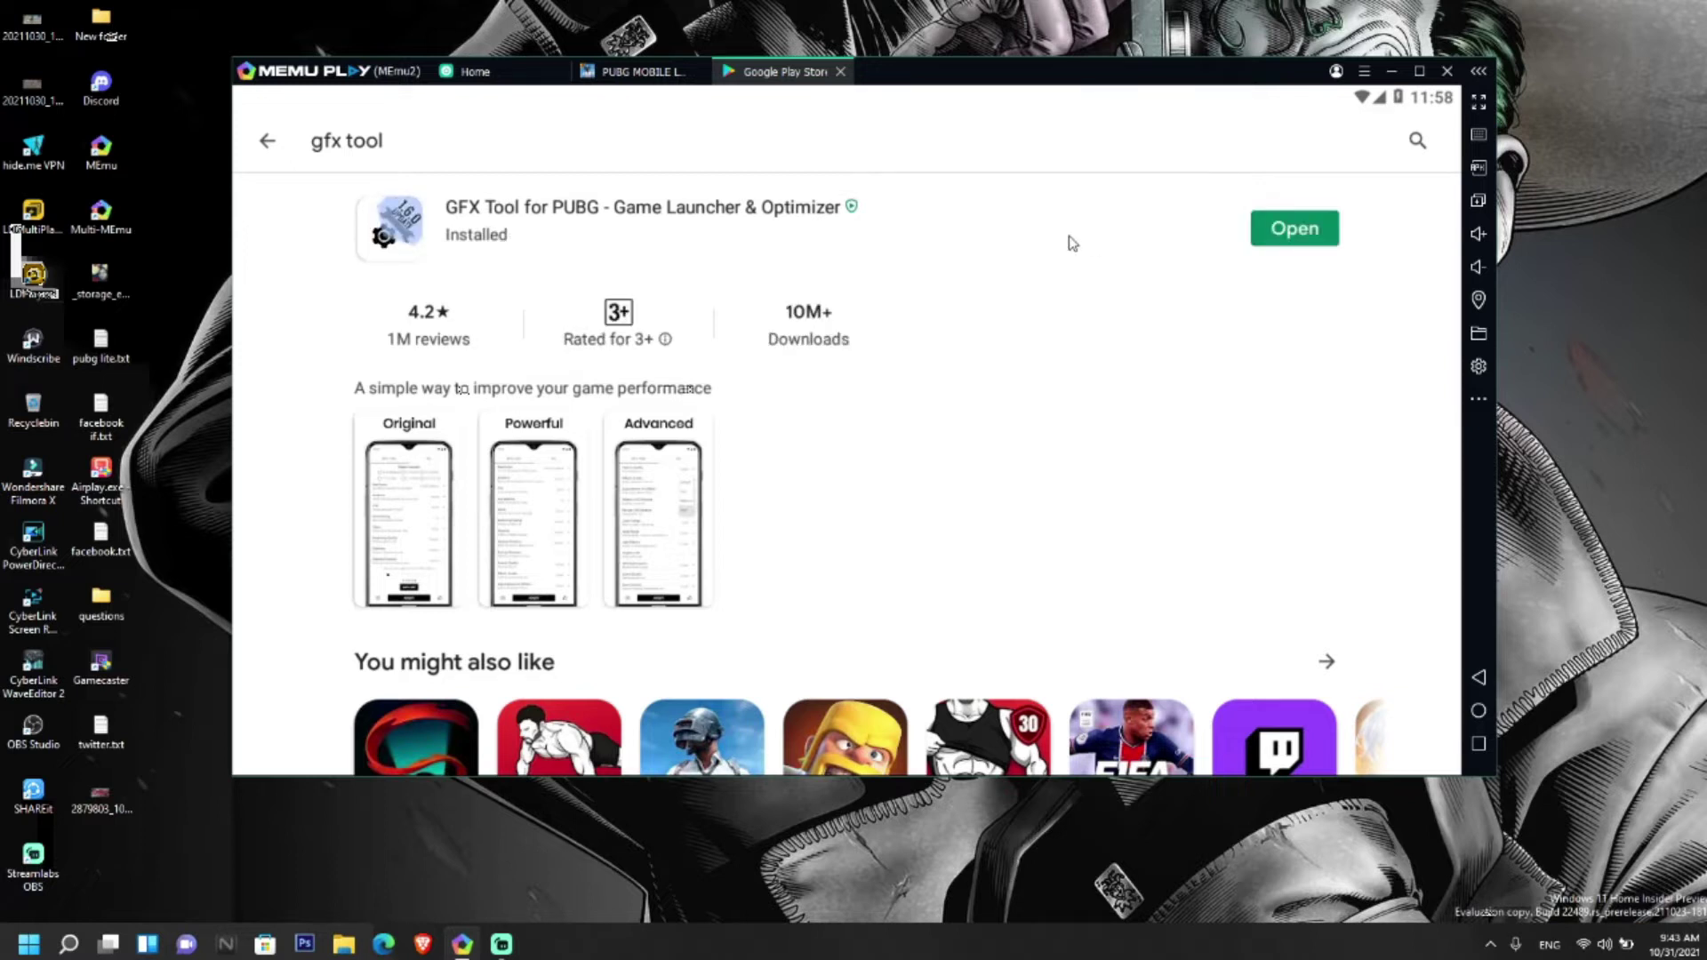
{"action": "left_click", "coordinate": [1276, 229]}
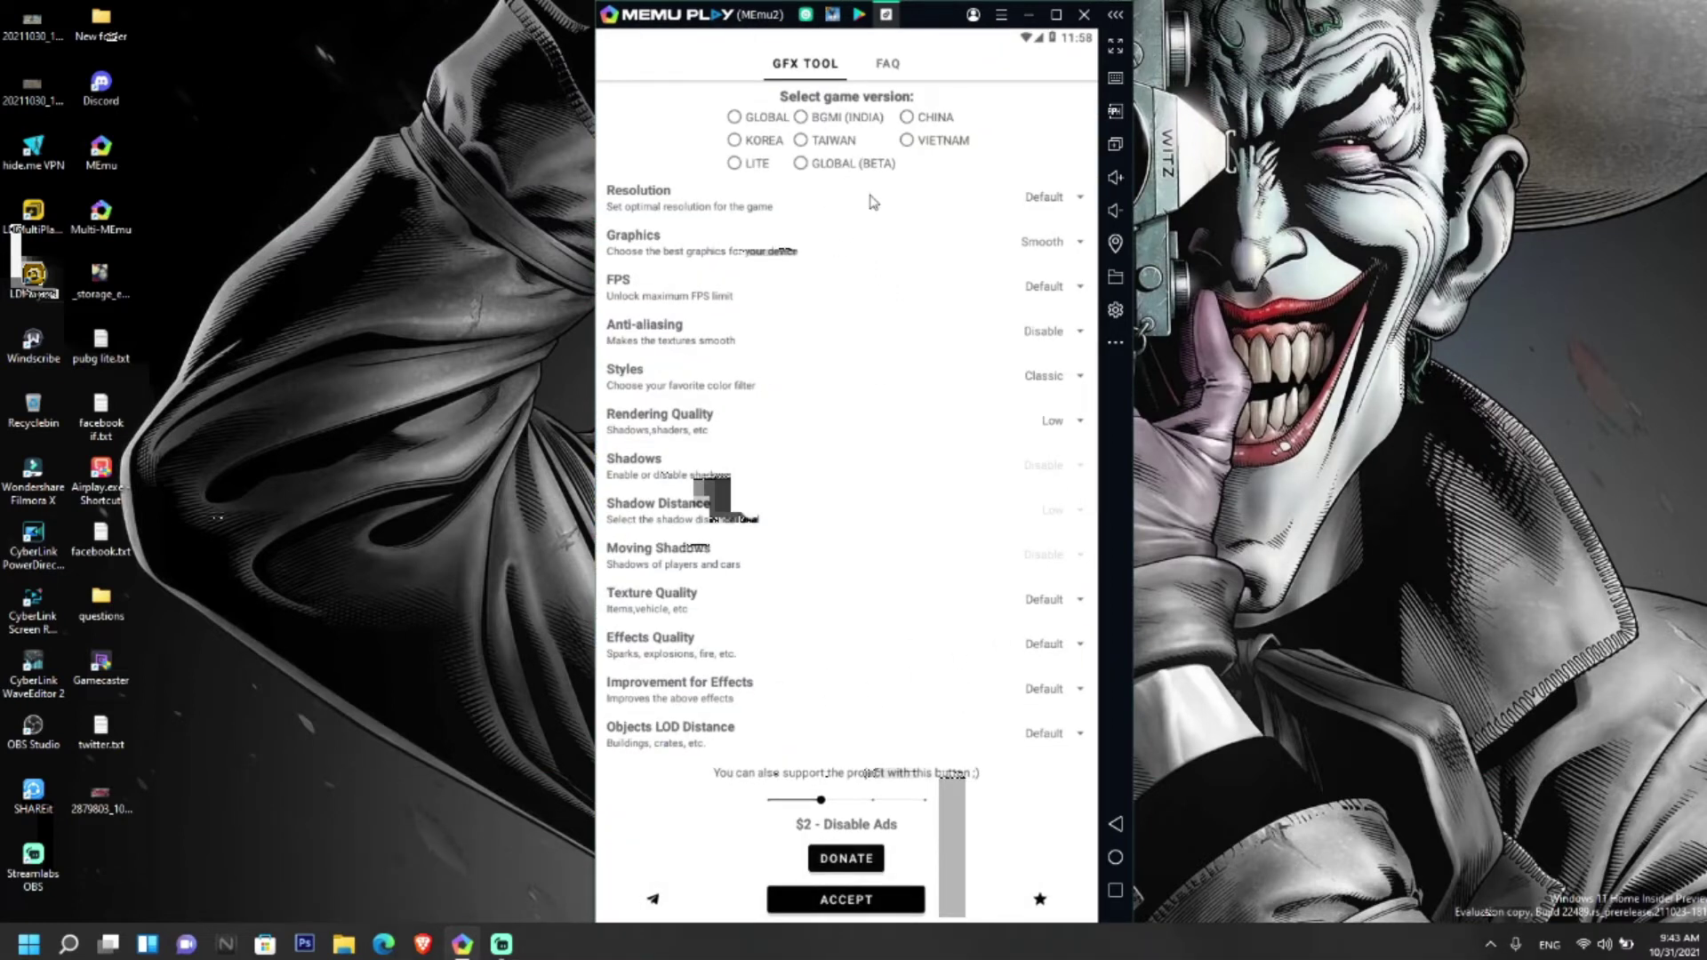
Choose the LITE game version in GFX Tool, enable Save Controls, and accept the configuration.
{"action": "left_click", "coordinate": [743, 168]}
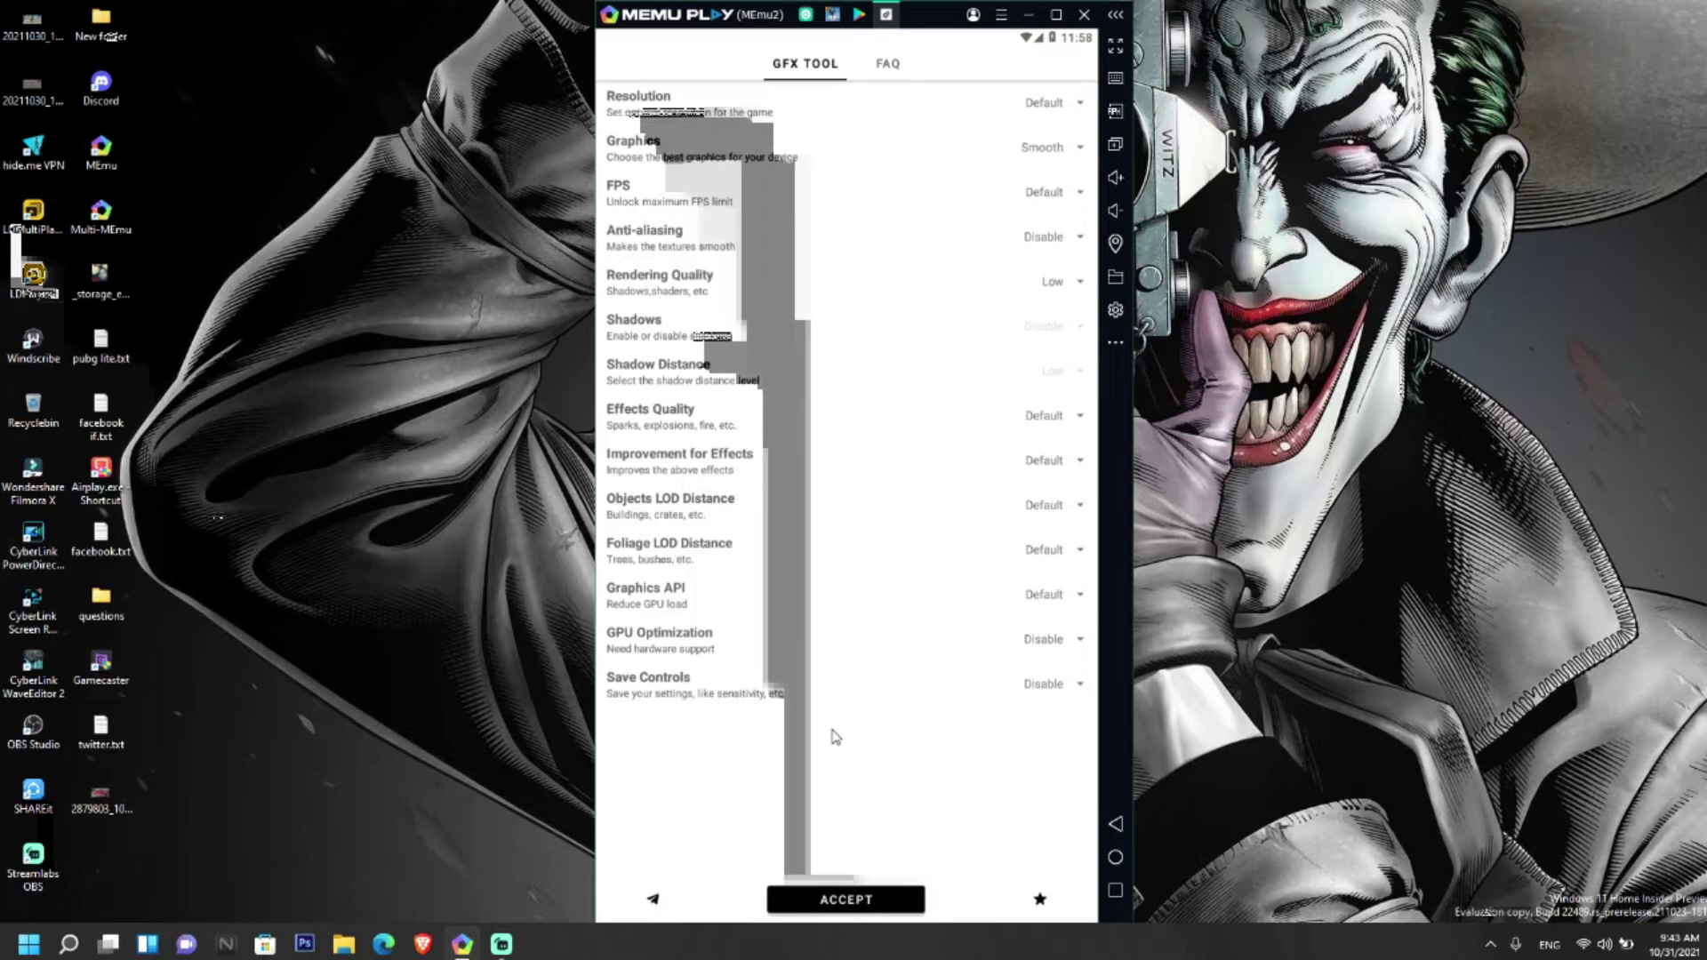
{"action": "left_click", "coordinate": [1071, 691]}
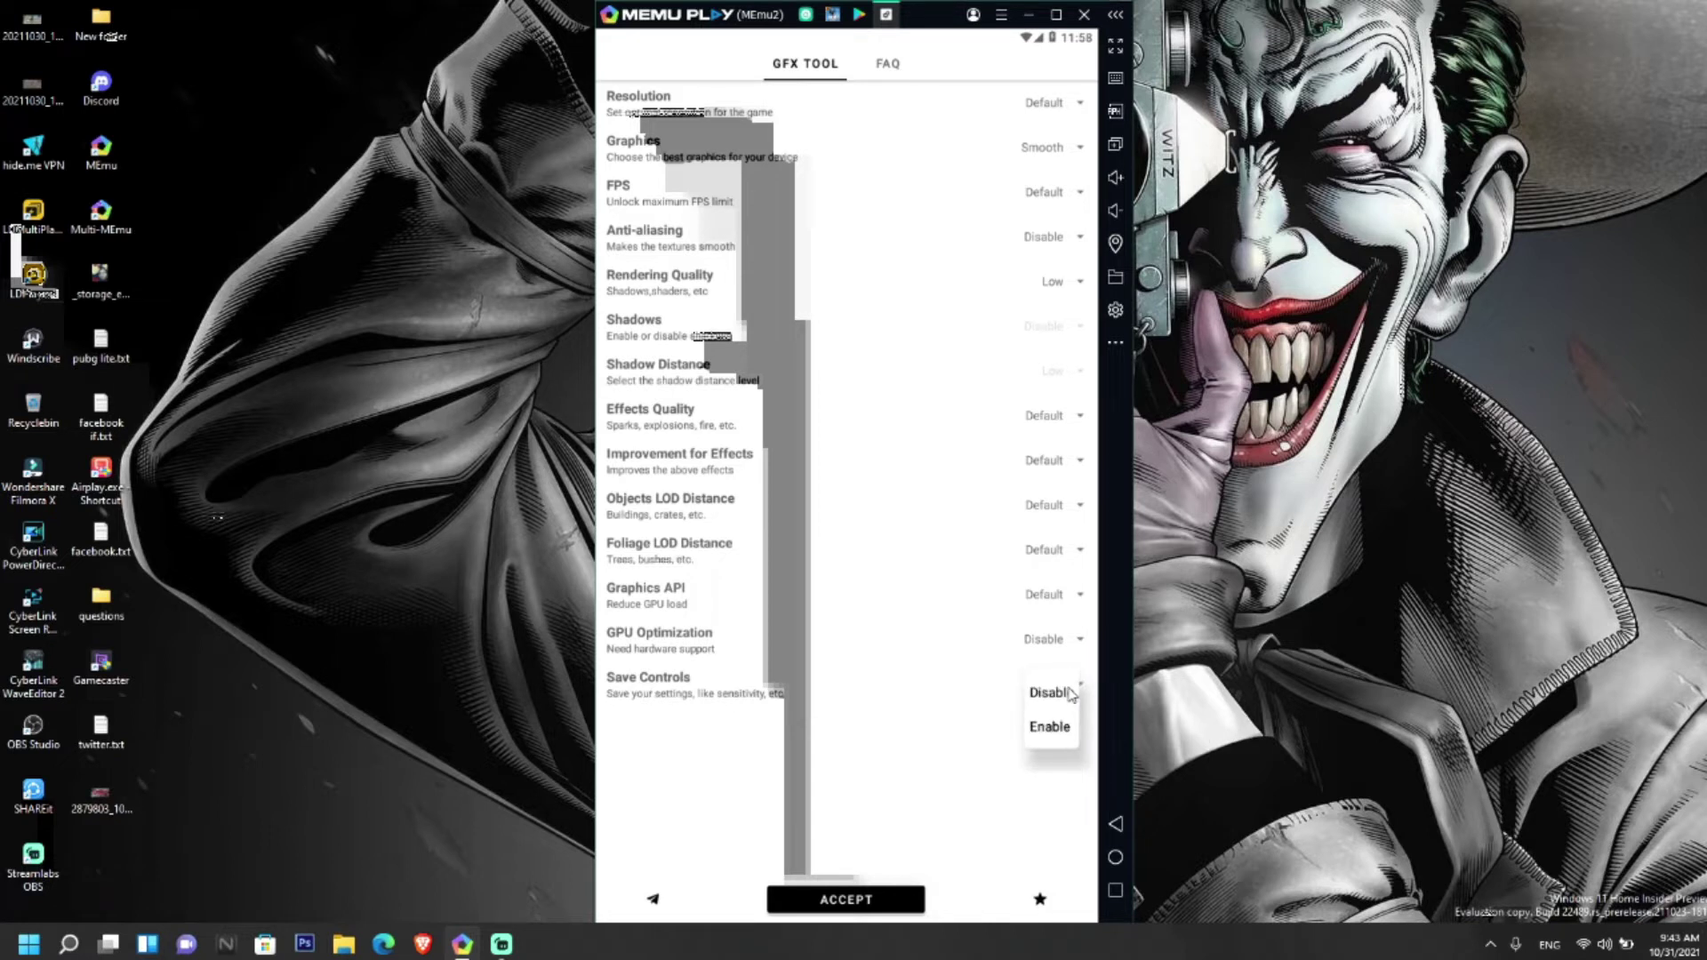
{"action": "left_click", "coordinate": [1047, 729]}
{"action": "left_click", "coordinate": [840, 903]}
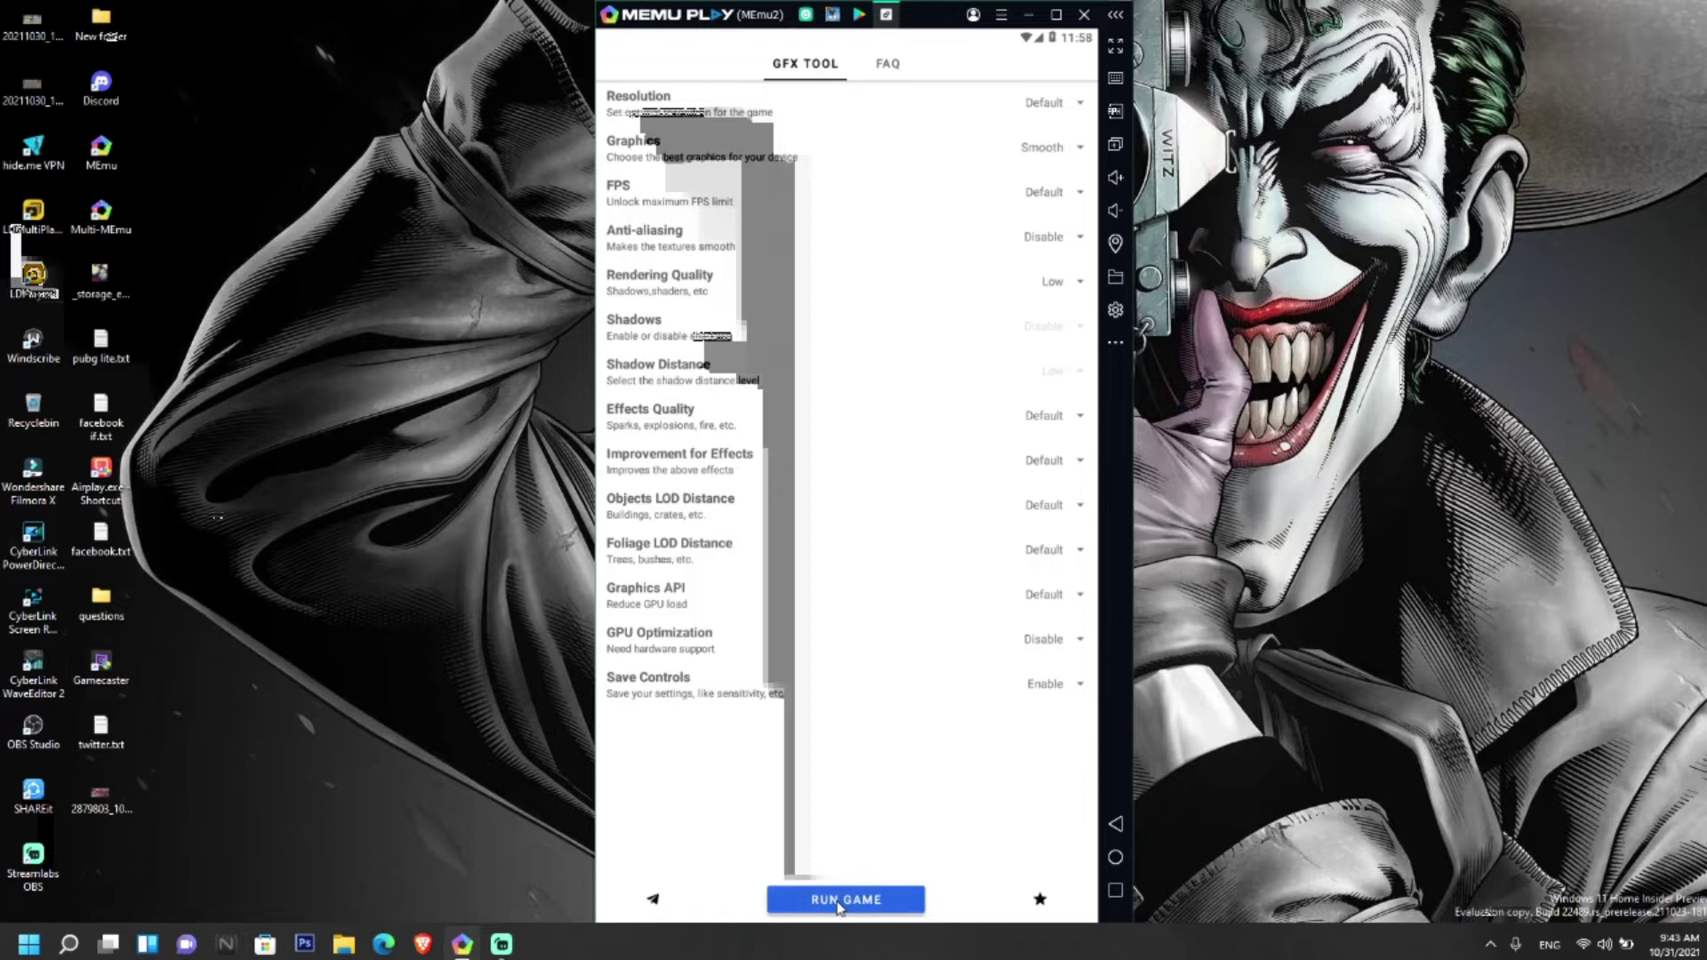
Run PUBG Mobile Lite from GFX Tool, closing the advertisement and dismissing the promotional pop-ups in the lobby.
{"action": "left_click", "coordinate": [839, 902]}
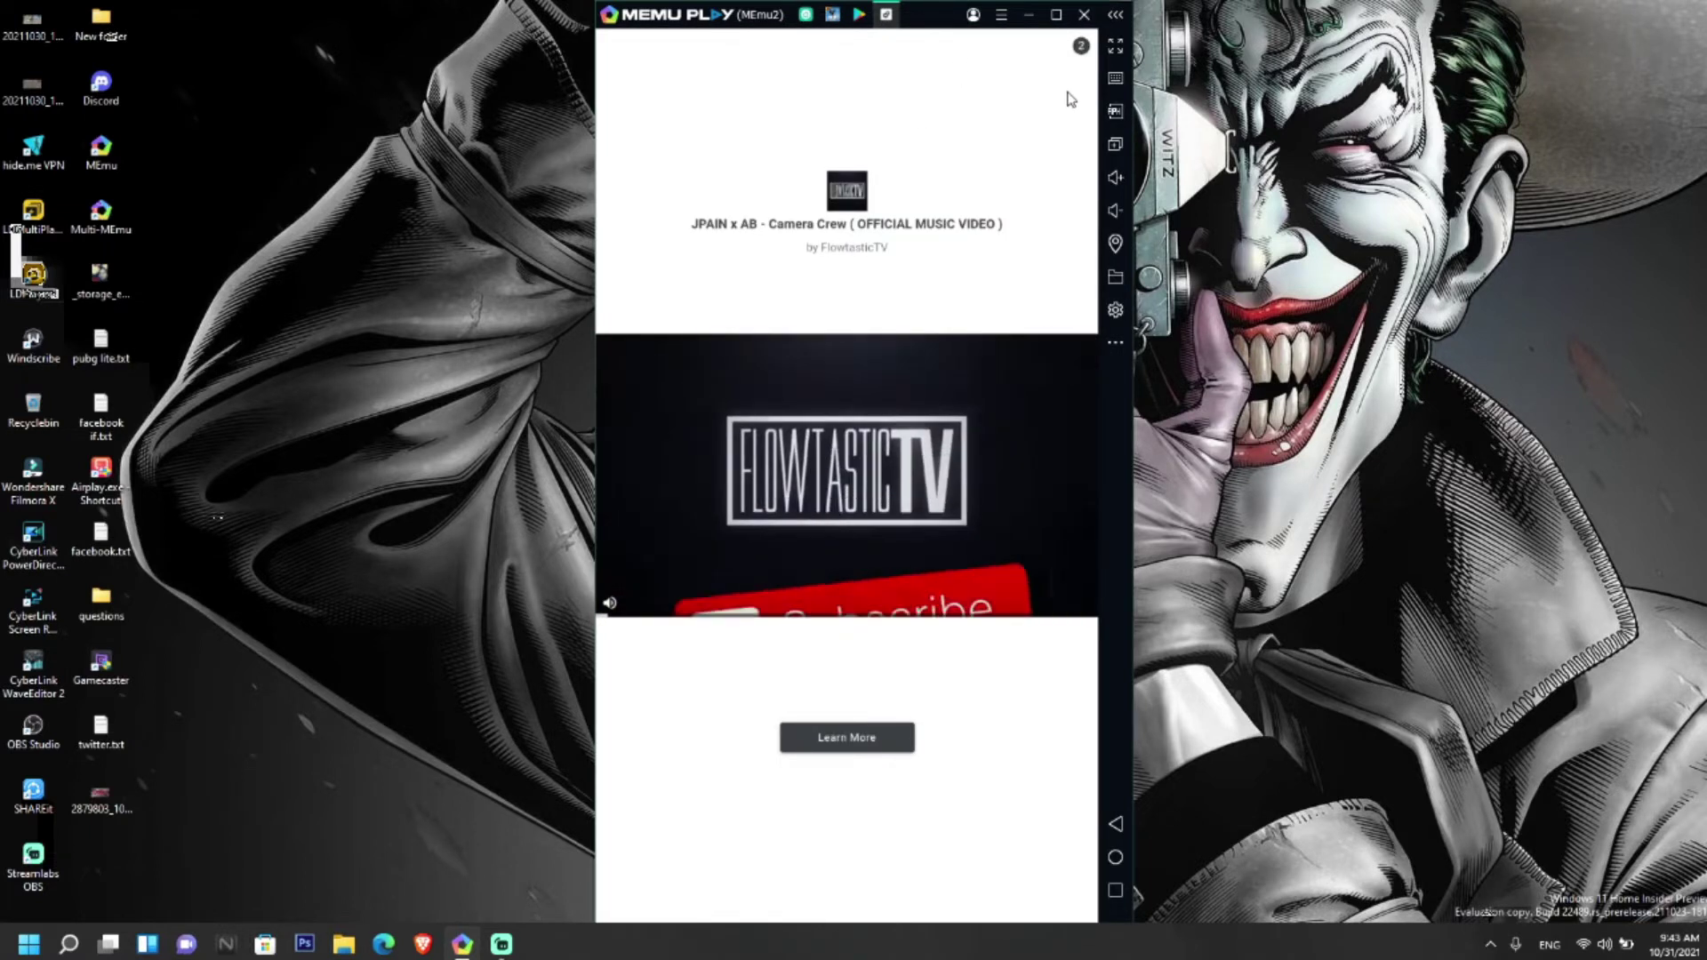
{"action": "left_click", "coordinate": [1081, 46]}
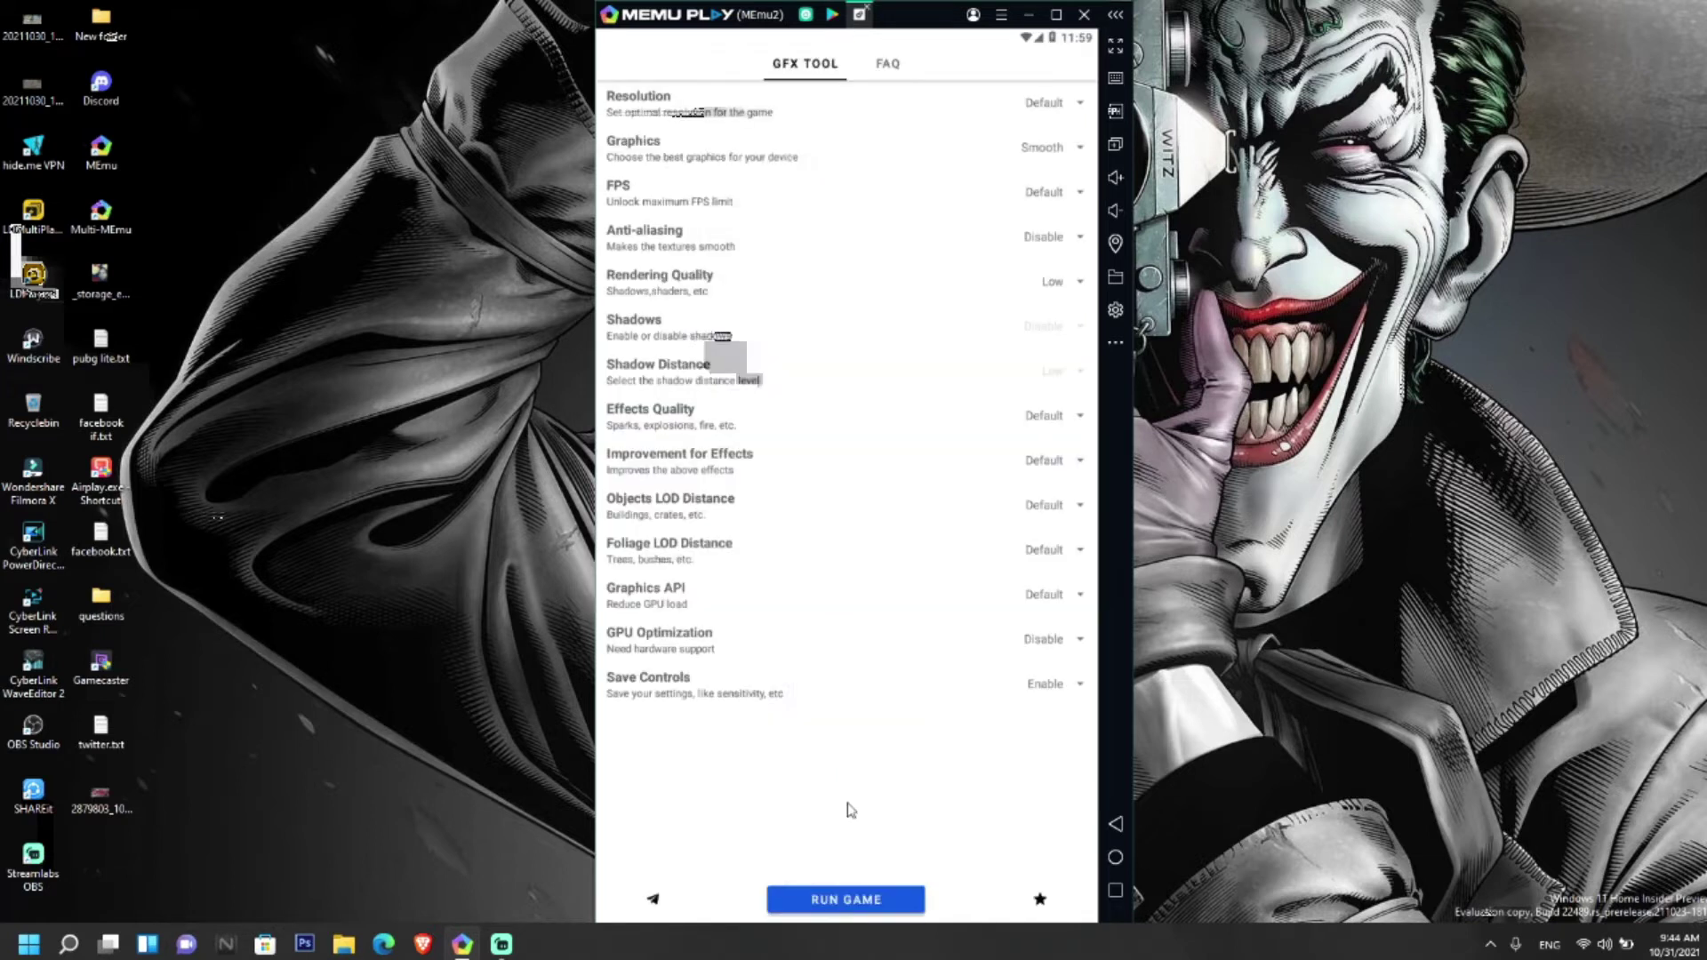
{"action": "left_click", "coordinate": [864, 905]}
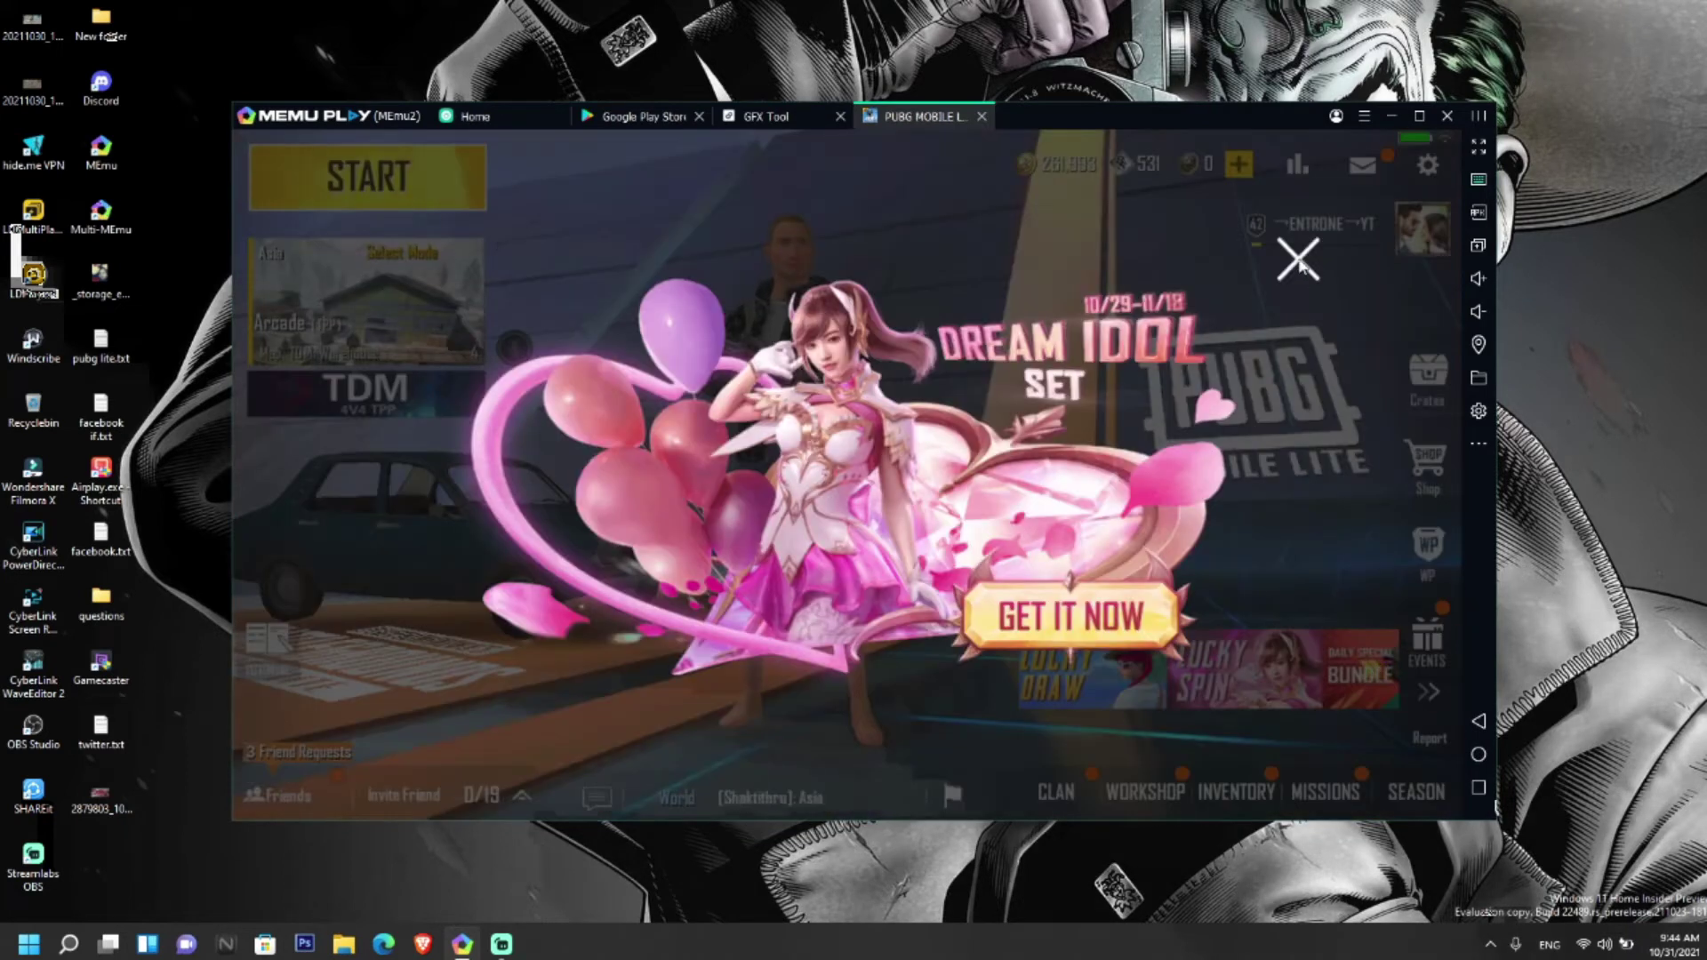
{"action": "left_click", "coordinate": [1299, 260]}
{"action": "left_click", "coordinate": [1299, 260]}
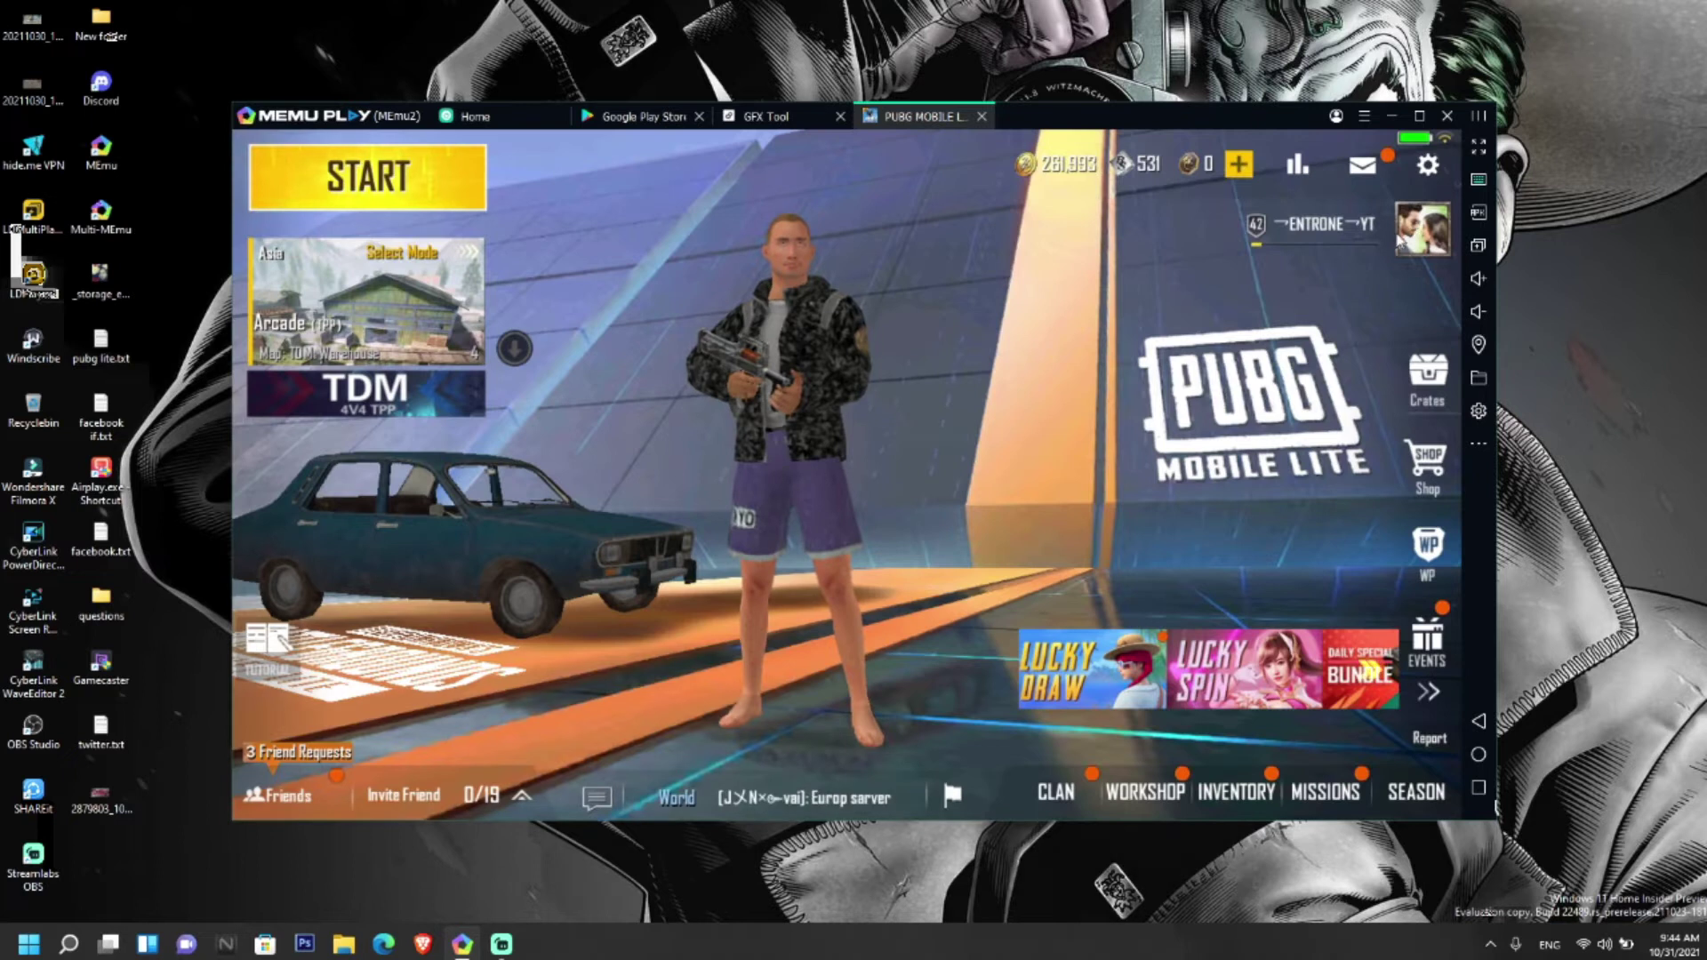
Select the Extreme frame rate in the game's graphics settings without applying it.
{"action": "left_click", "coordinate": [1433, 171]}
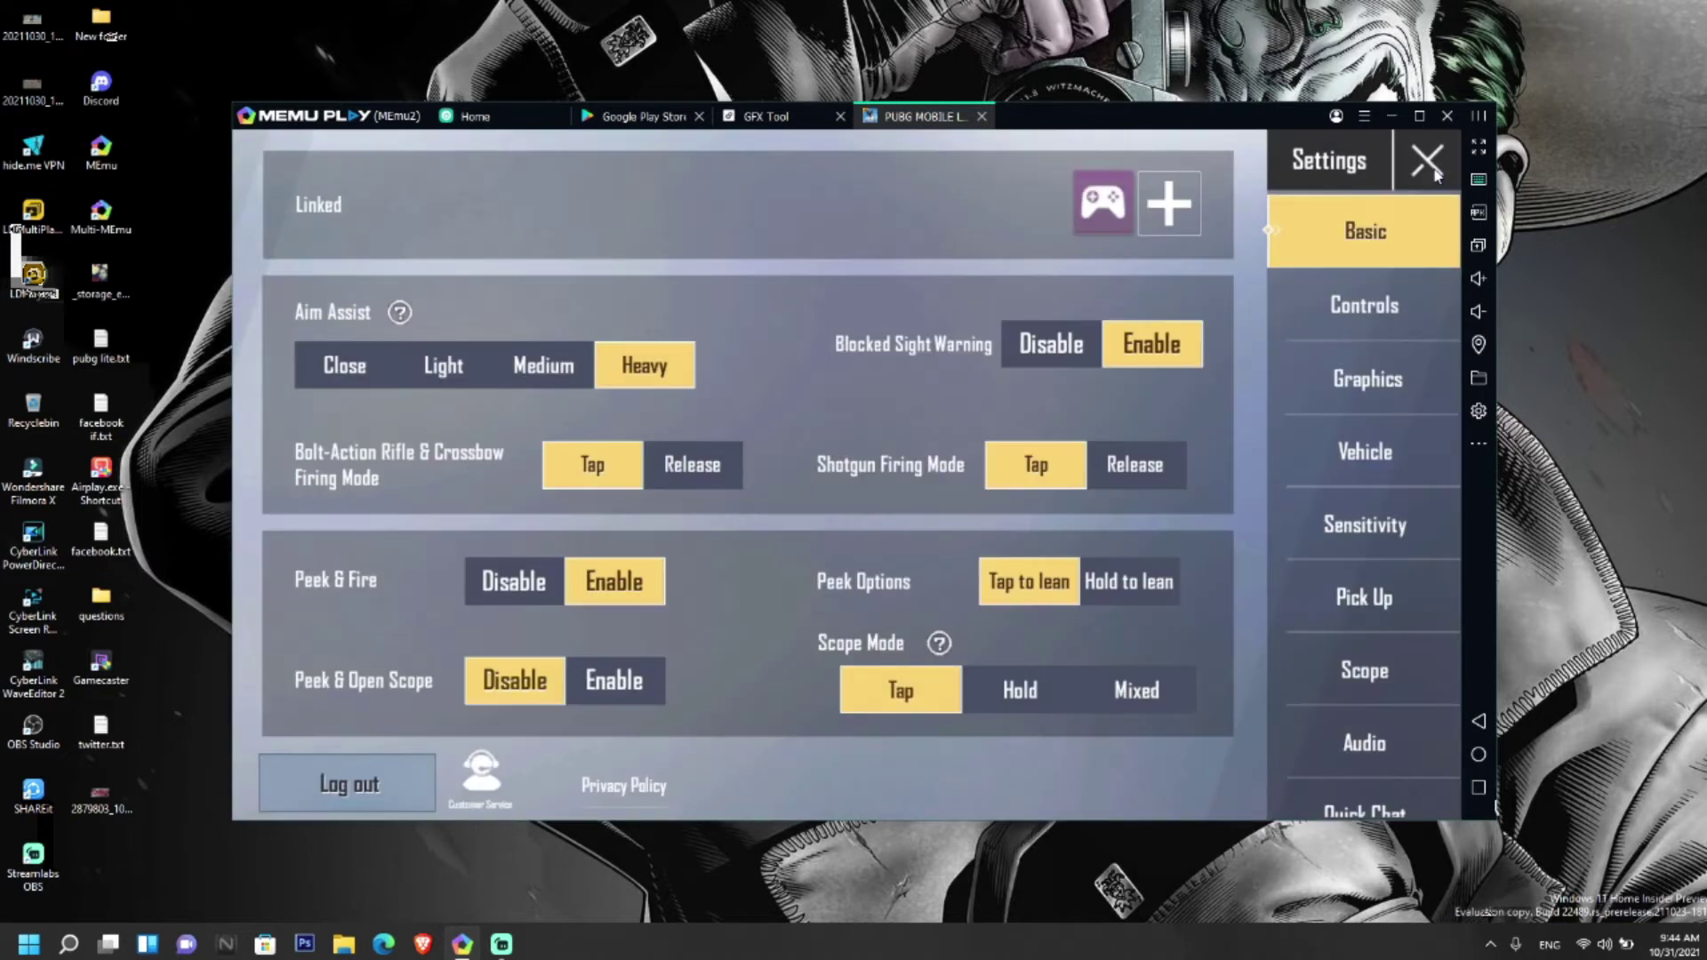
{"action": "left_click", "coordinate": [1377, 387]}
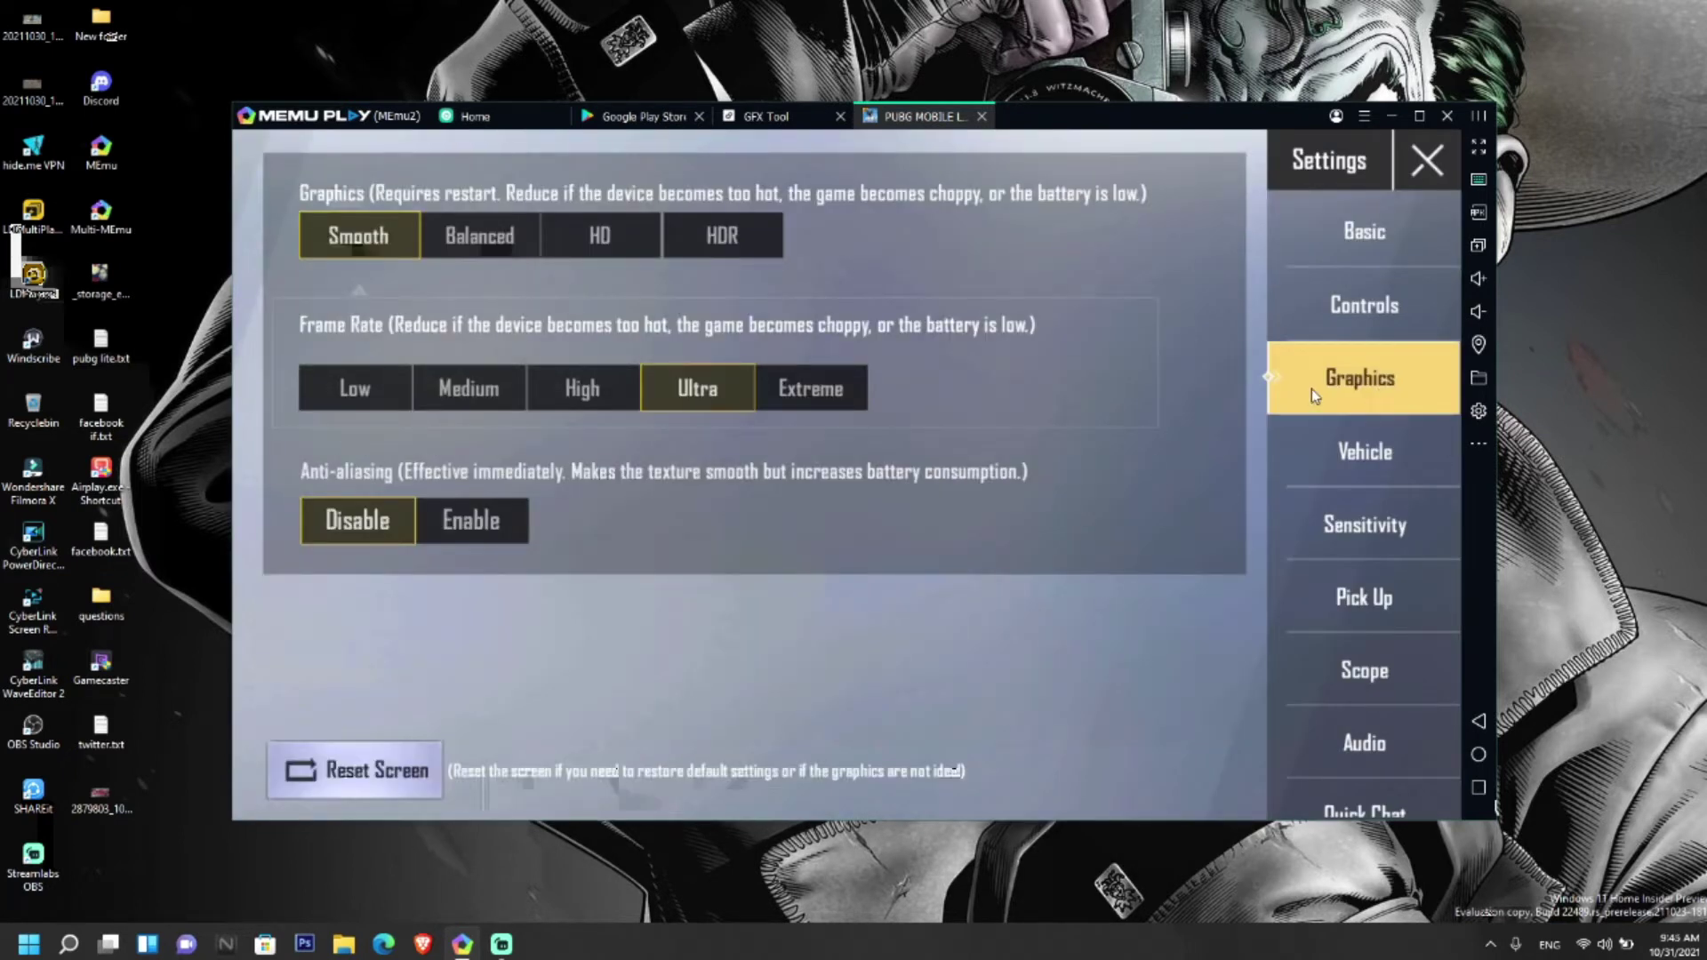
{"action": "left_click", "coordinate": [816, 400]}
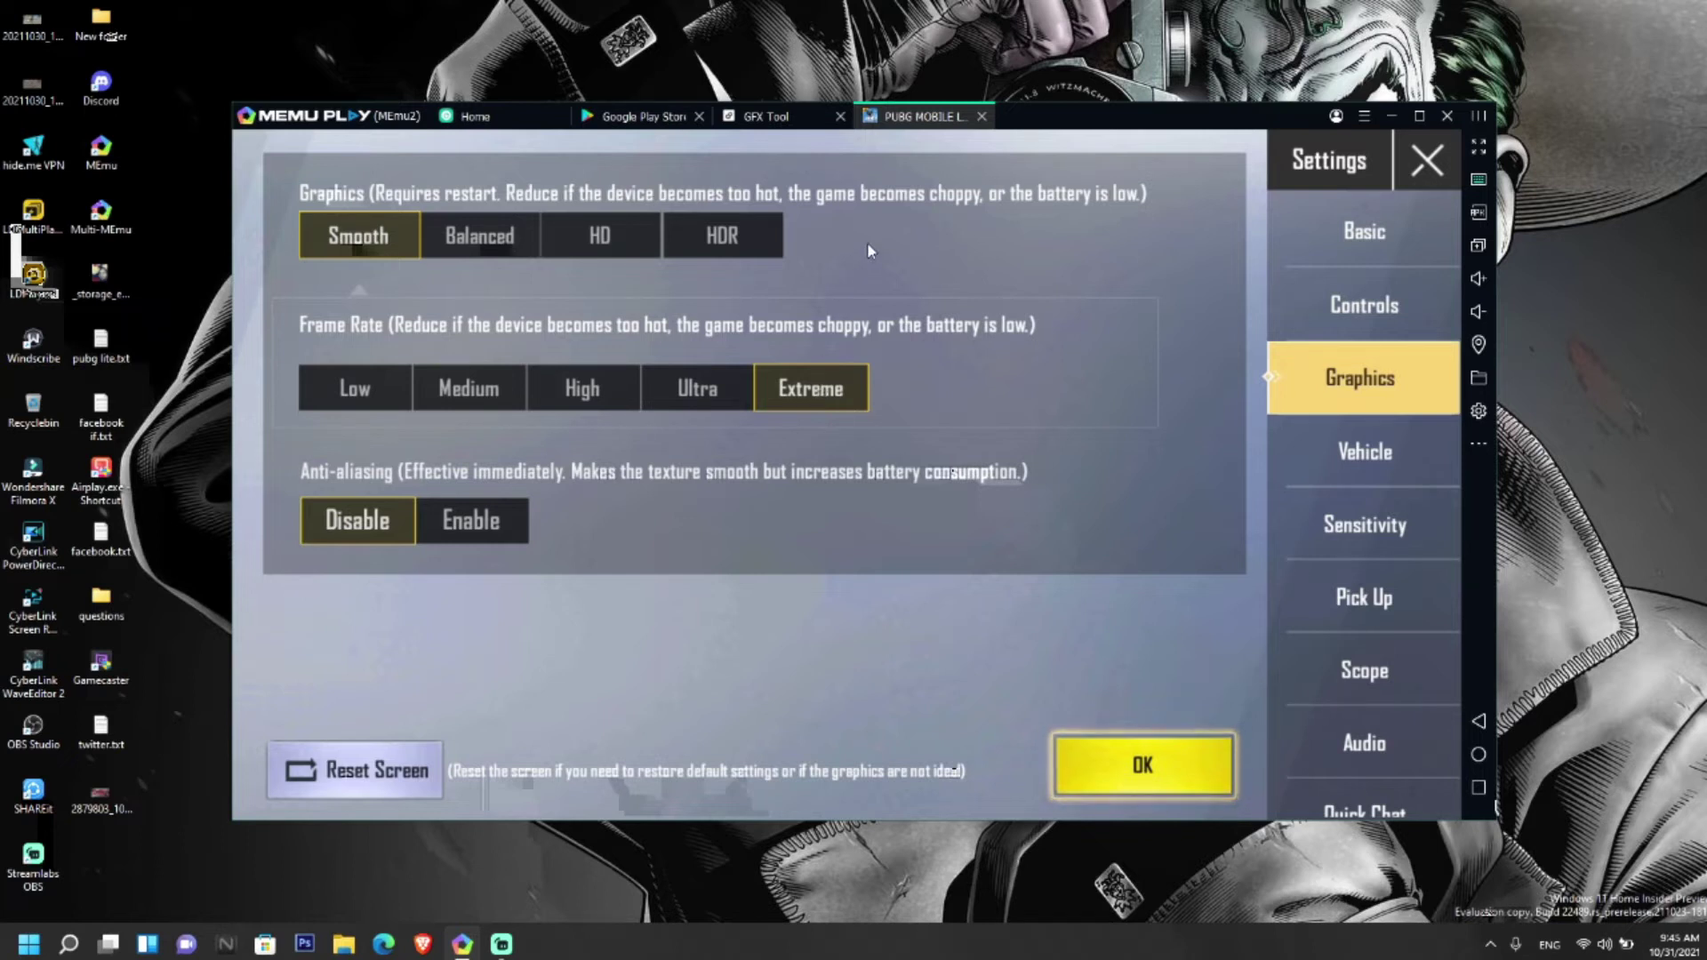
Close the running PUBG Mobile Lite, GFX Tool and Google Play Store apps in the emulator.
{"action": "left_click", "coordinate": [982, 117]}
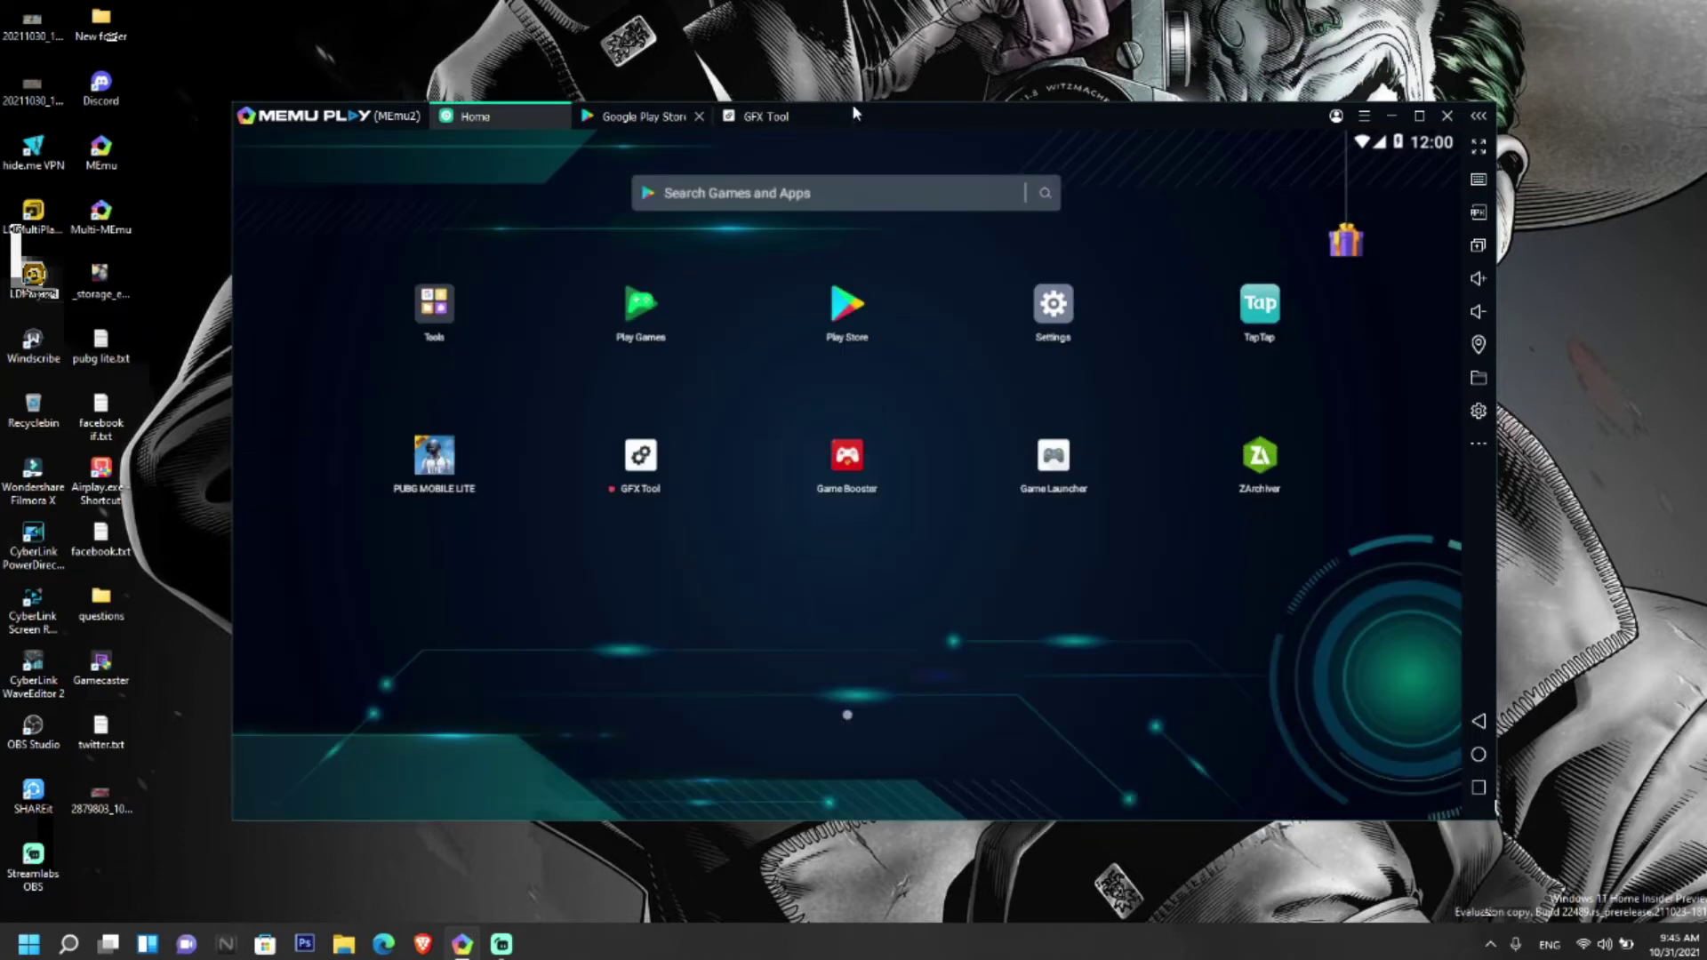
{"action": "left_click", "coordinate": [841, 117]}
{"action": "left_click", "coordinate": [699, 117]}
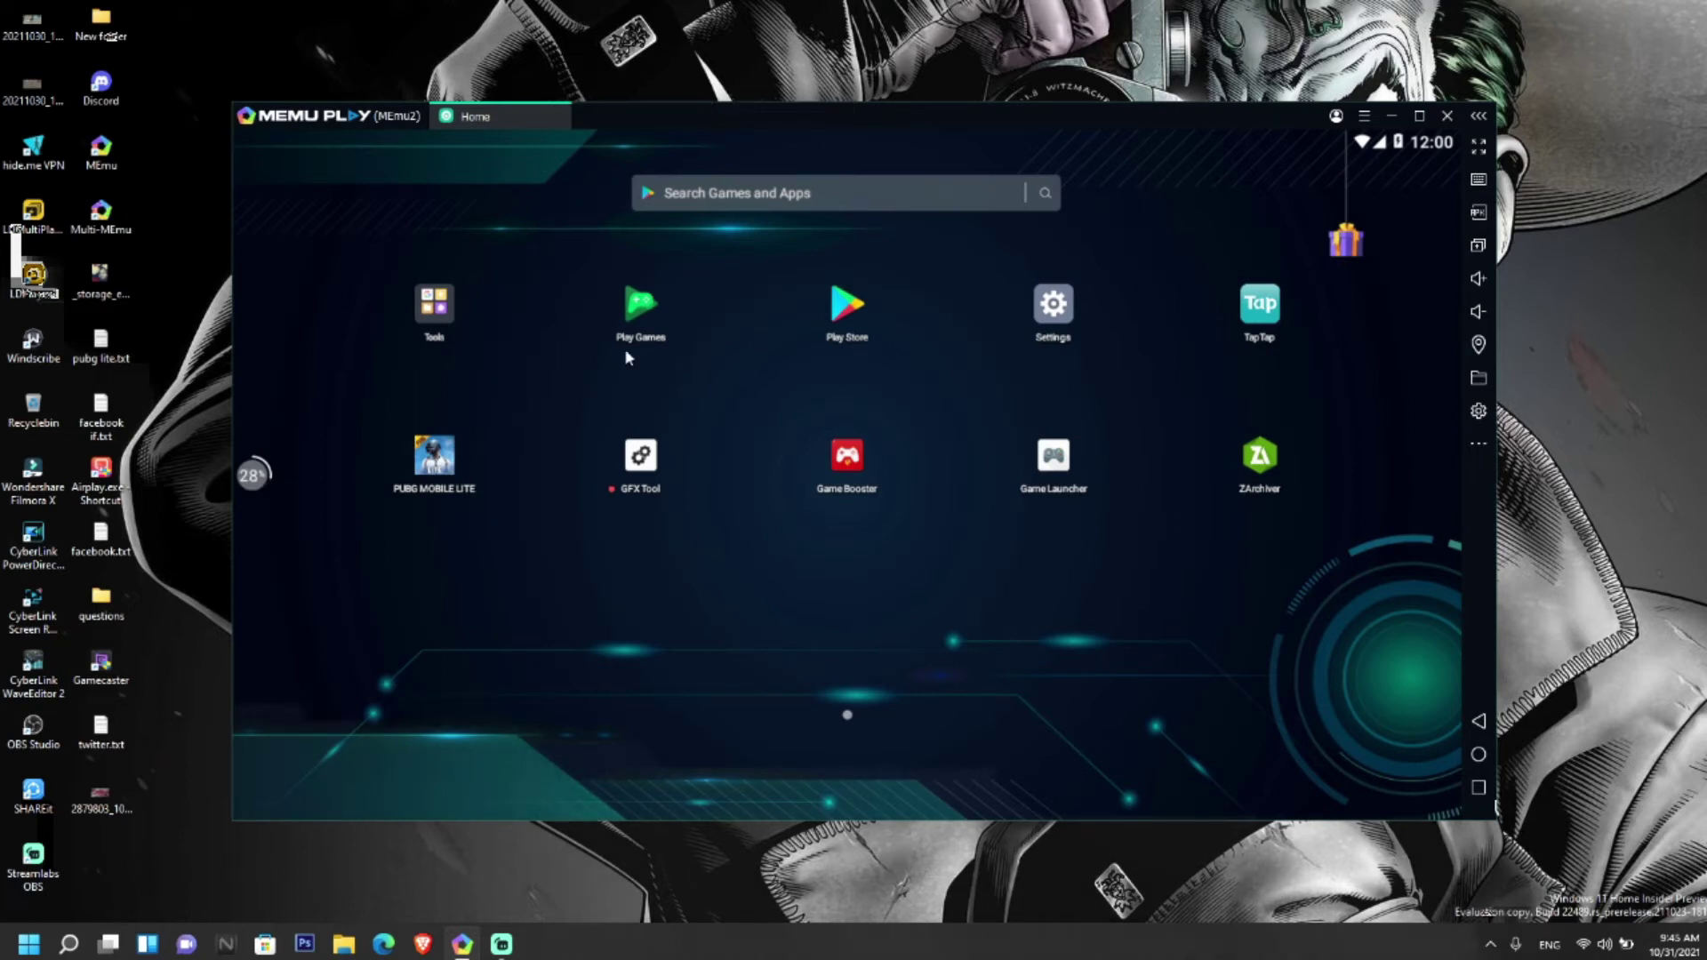
Uninstall GFX Tool from the emulator's home screen and confirm the removal.
{"action": "left_click", "coordinate": [639, 480]}
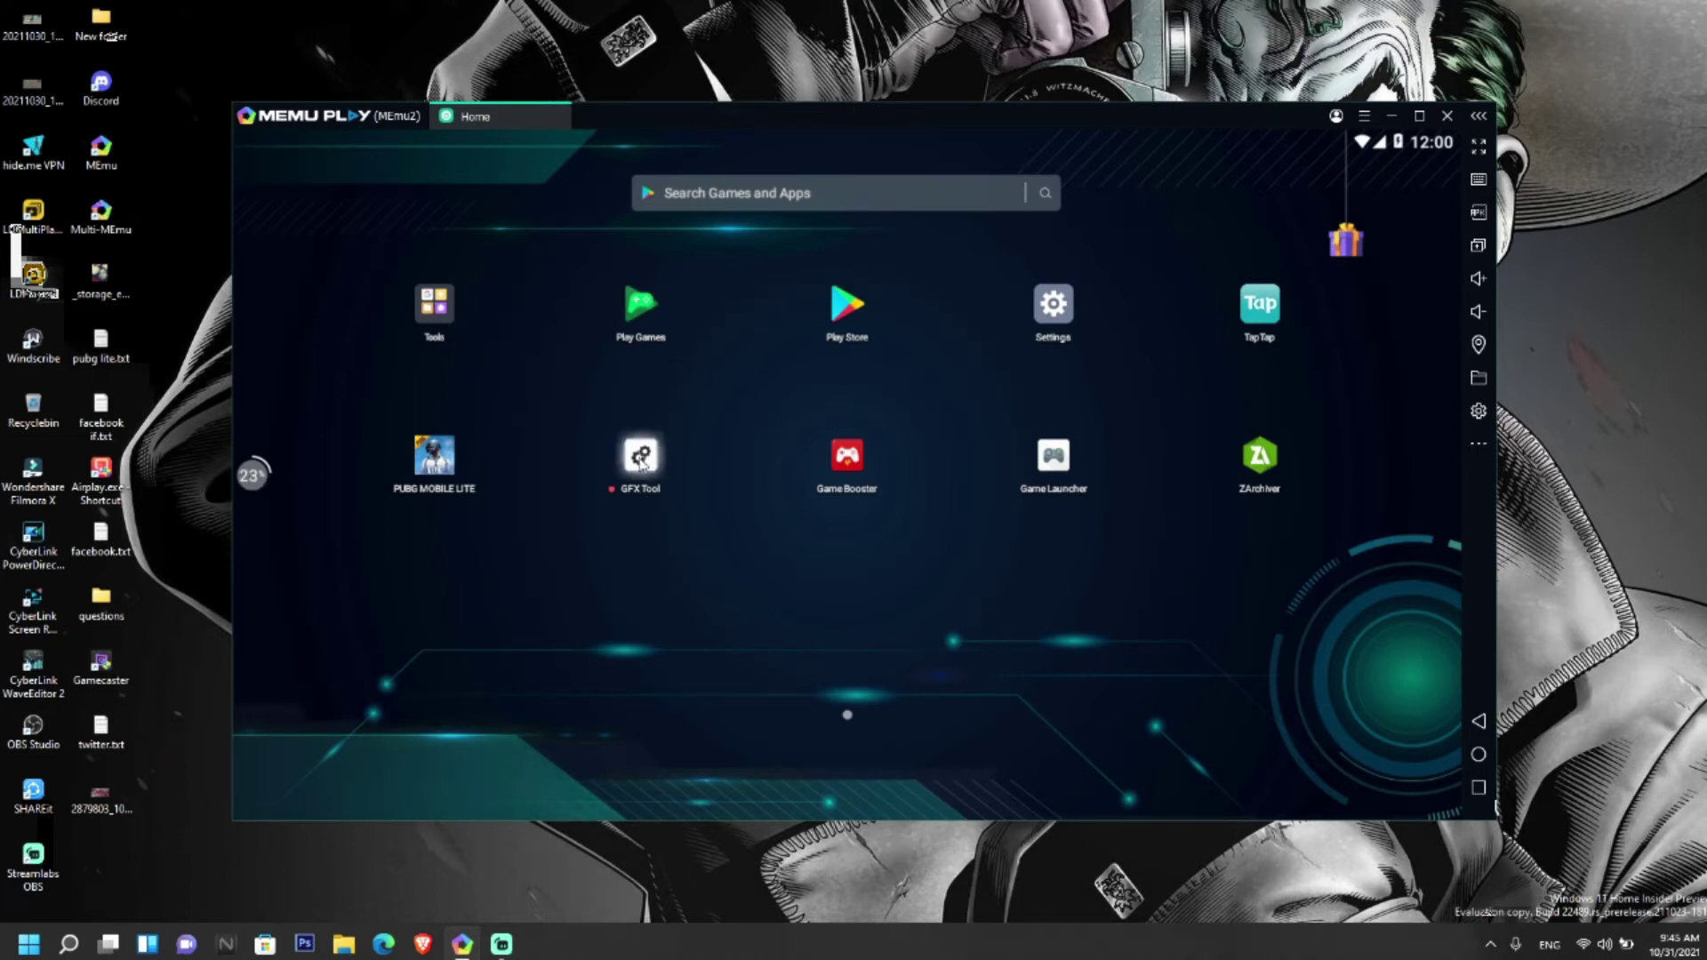
{"action": "left_click", "coordinate": [626, 623]}
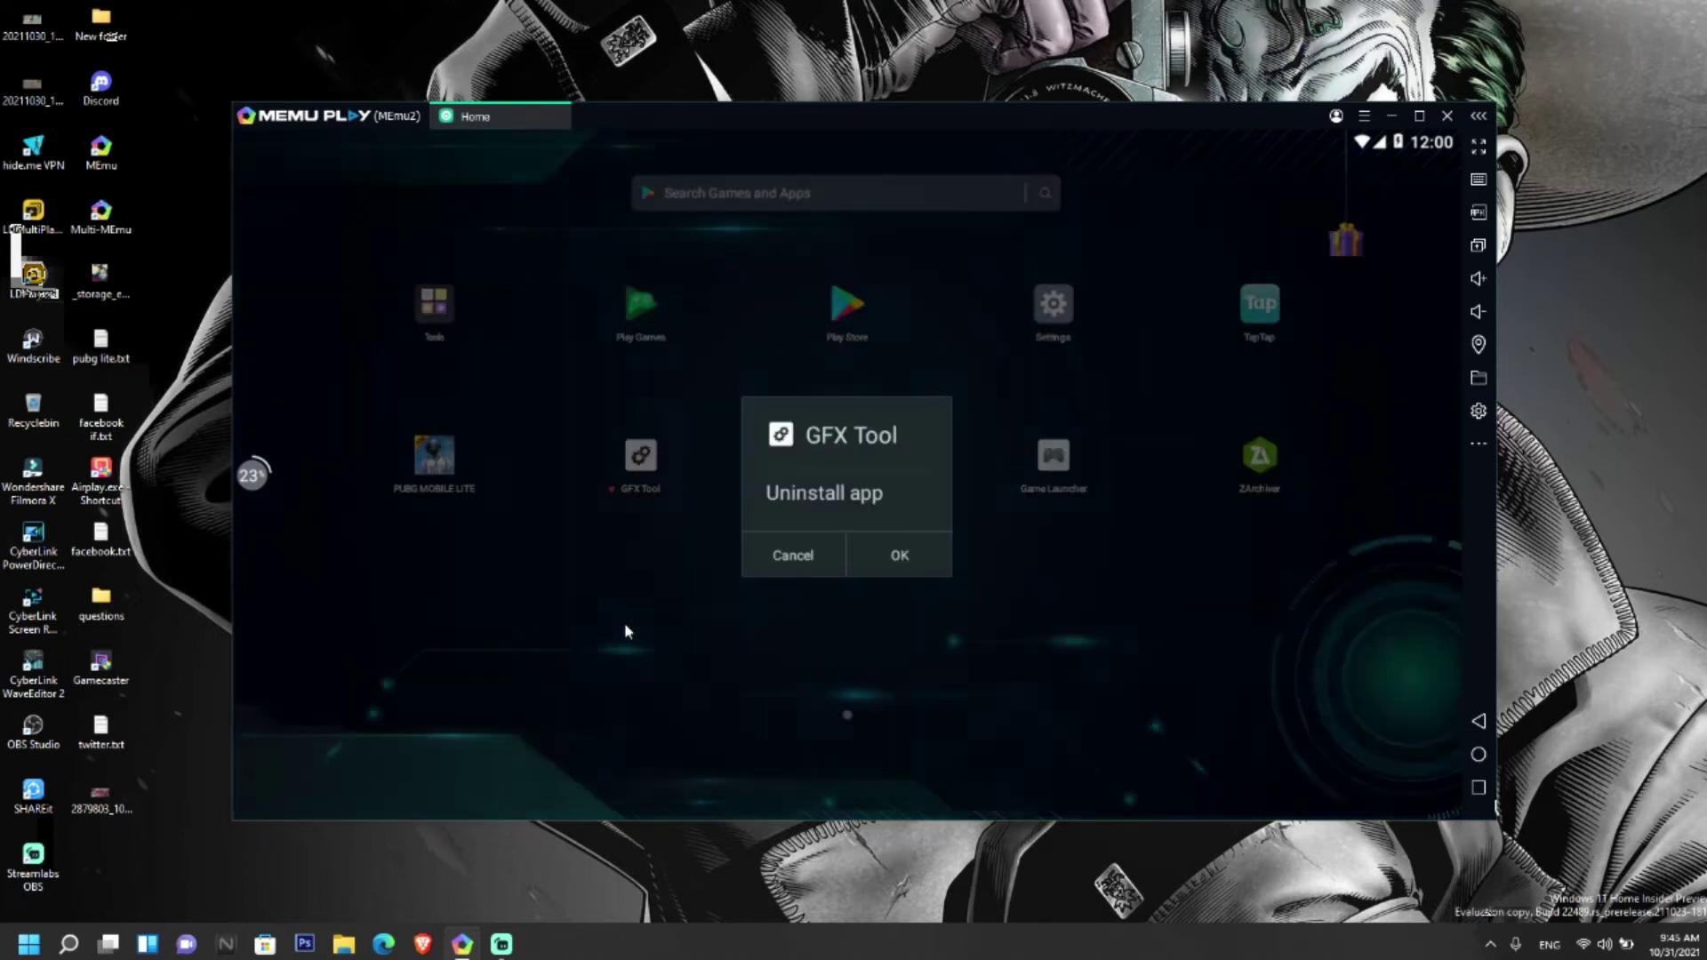
{"action": "left_click", "coordinate": [915, 557]}
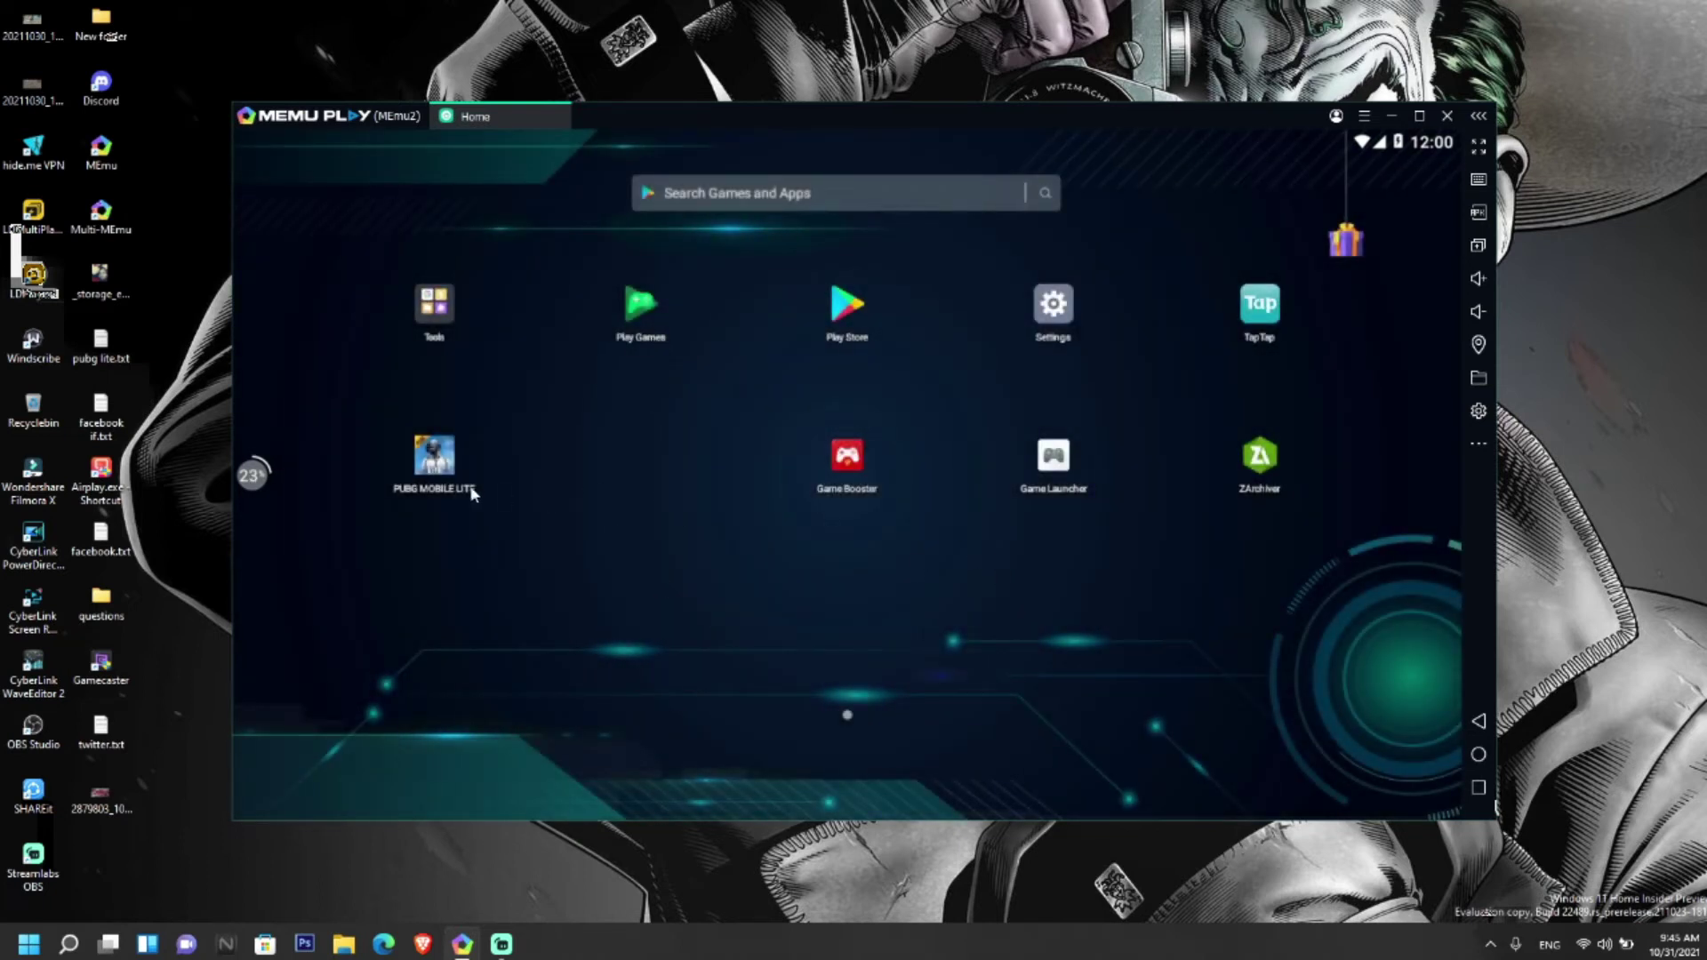
Launch PUBG Mobile Lite from the home screen and dismiss the promotional pop-ups.
{"action": "left_click", "coordinate": [435, 458]}
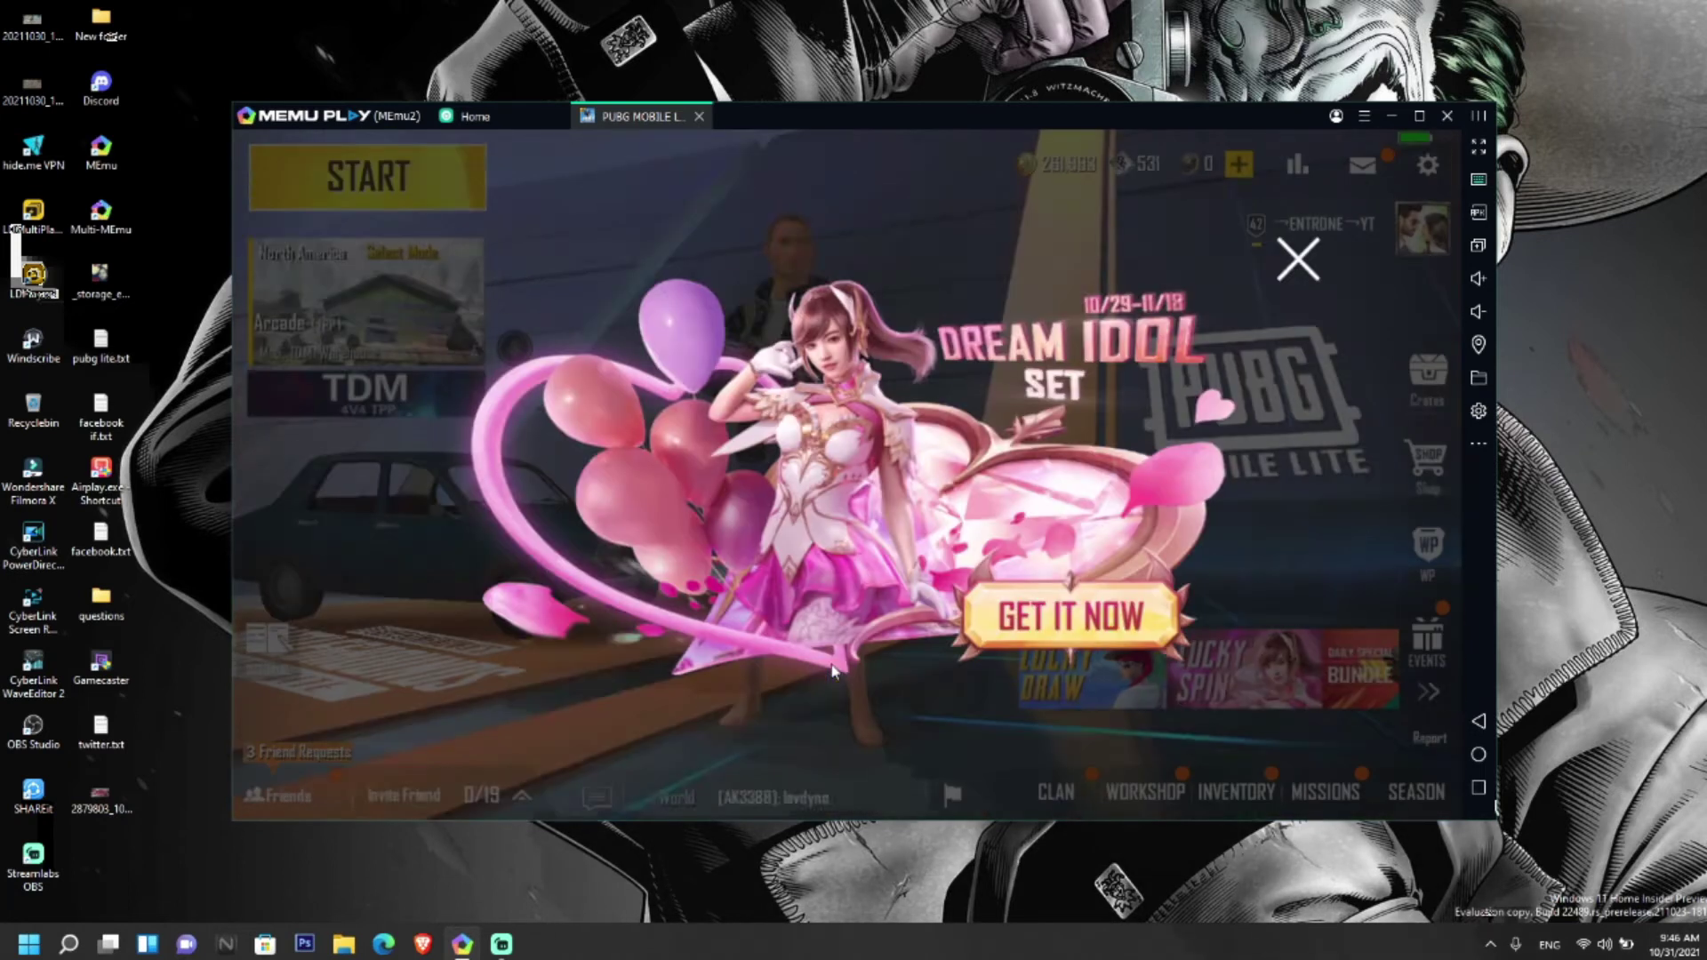
{"action": "left_click", "coordinate": [1299, 261]}
{"action": "left_click", "coordinate": [1299, 261]}
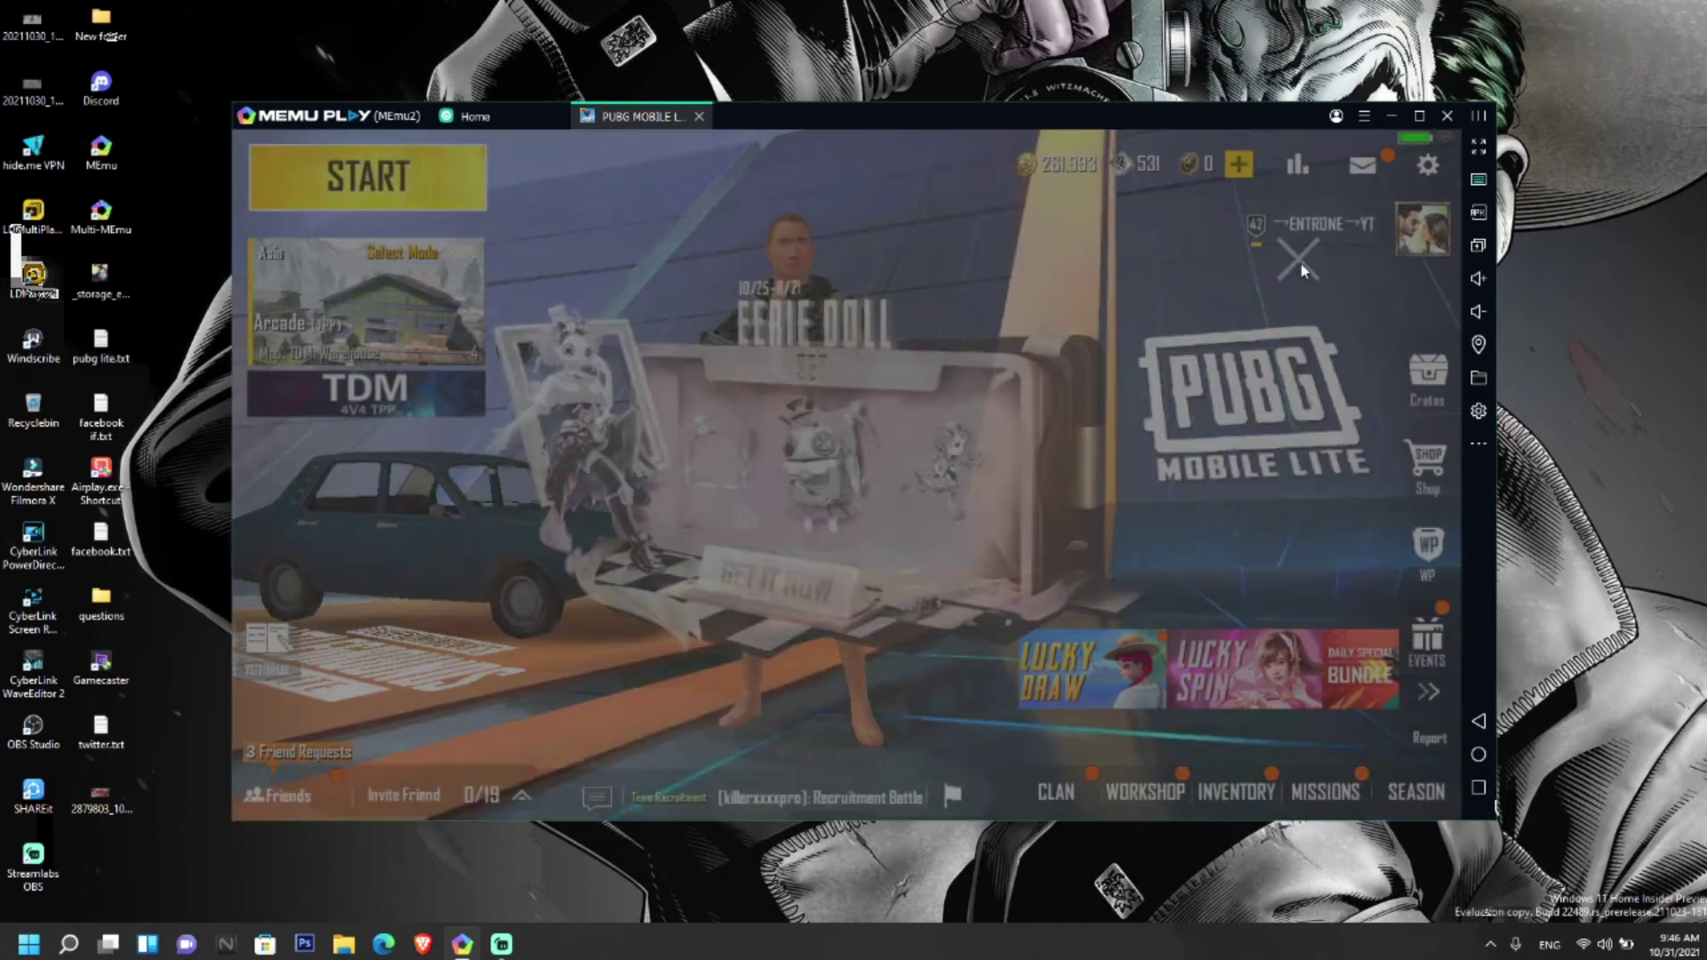
Set the game's frame rate to Extreme in its graphics settings, apply the change, and close the game.
{"action": "left_click", "coordinate": [1428, 165]}
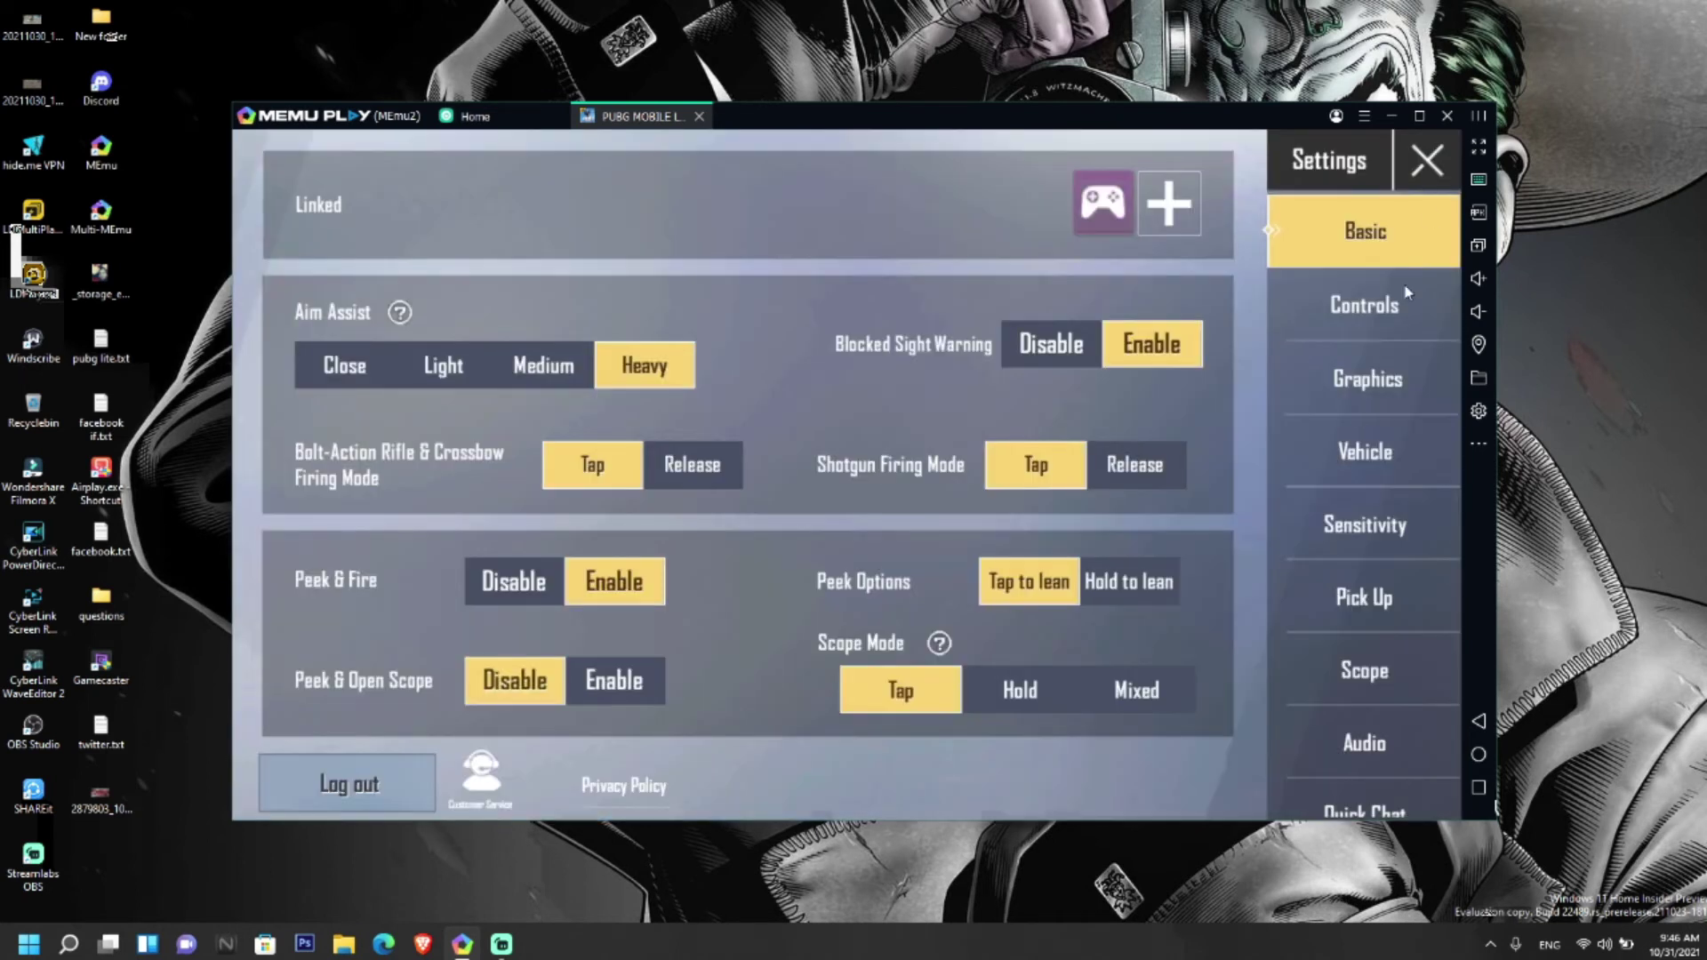
{"action": "left_click", "coordinate": [1377, 392]}
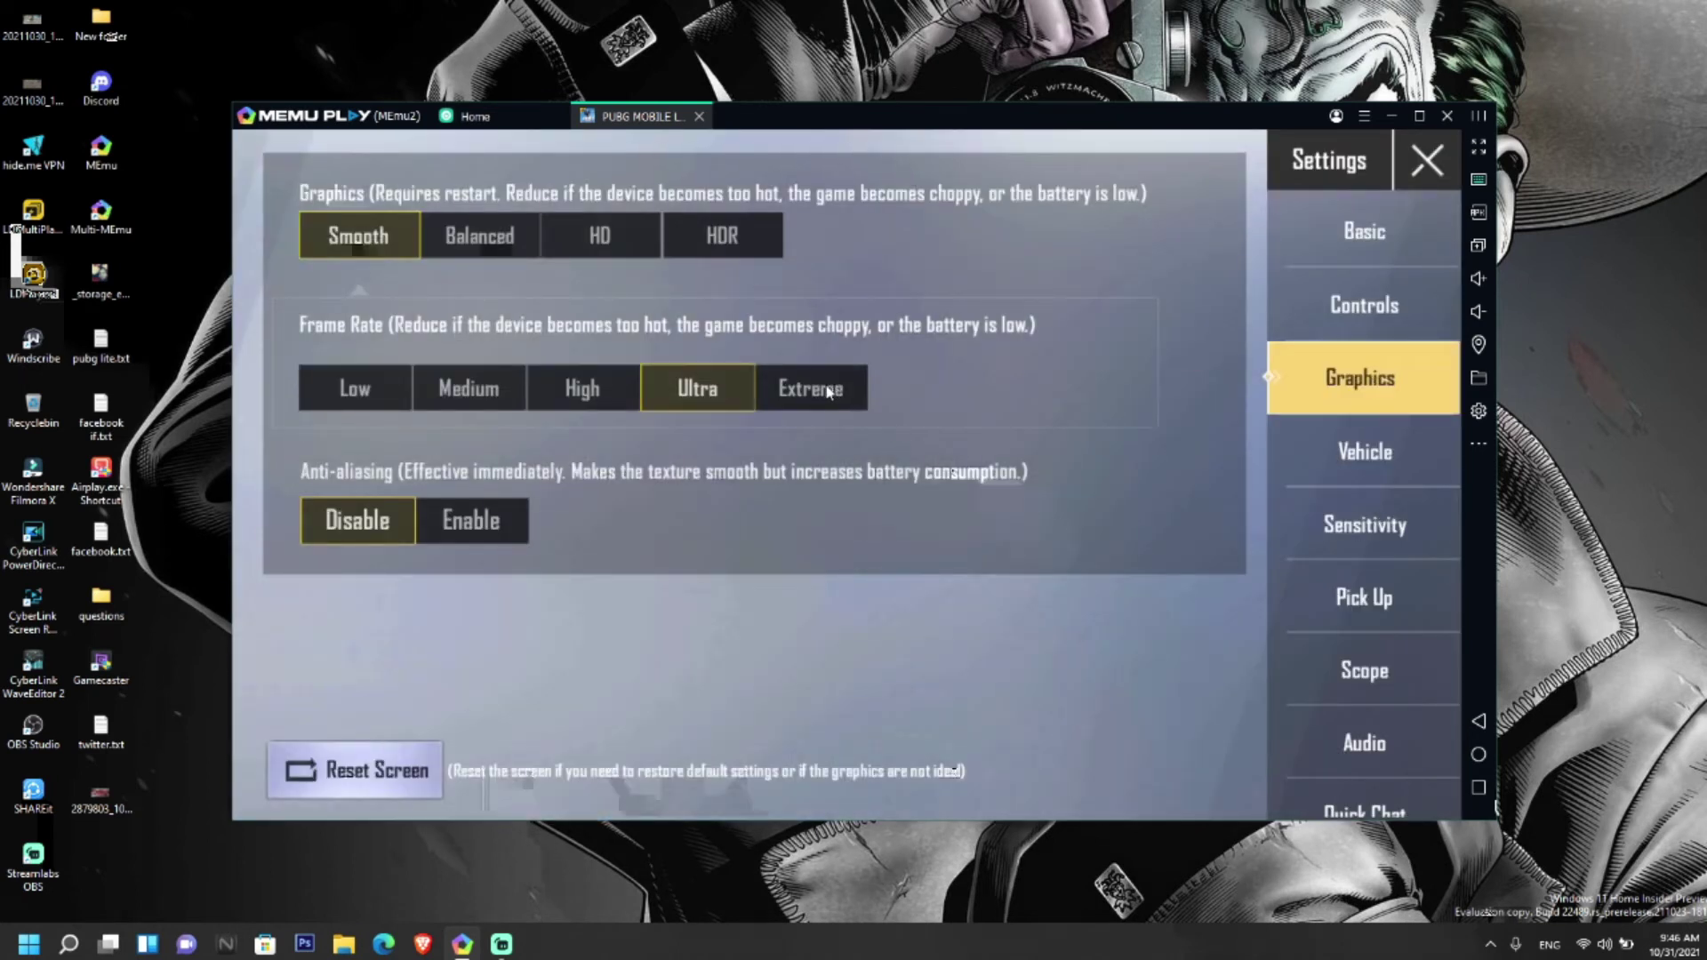
{"action": "left_click", "coordinate": [828, 393]}
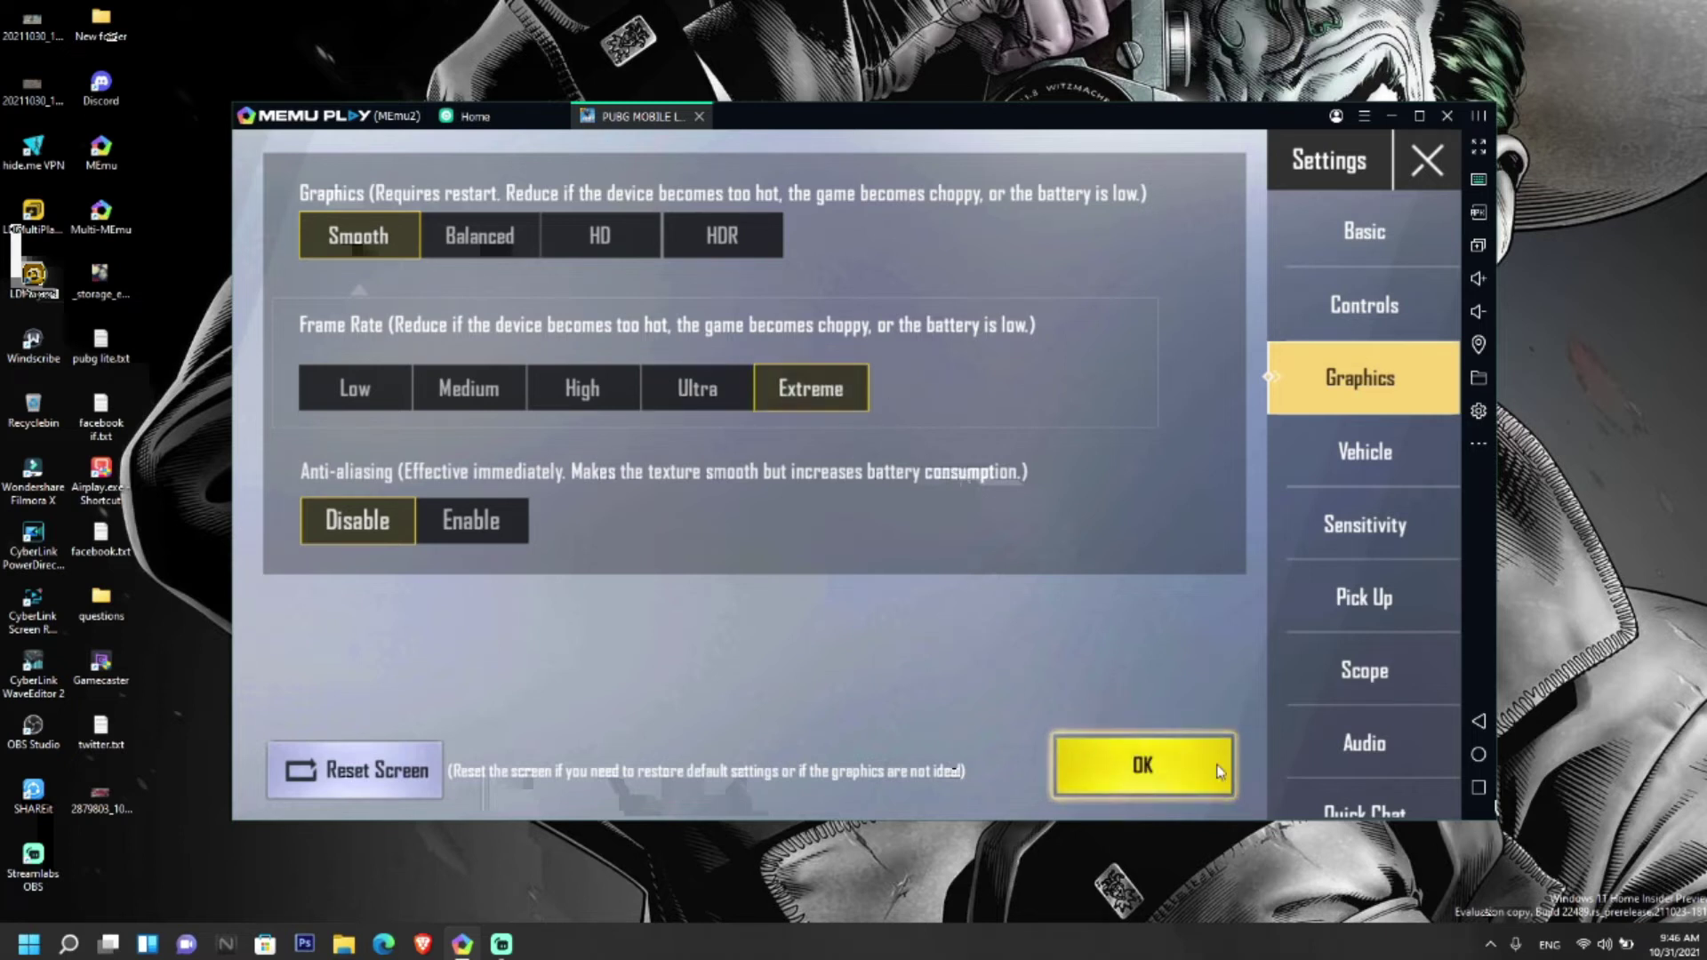
{"action": "left_click", "coordinate": [1157, 772]}
{"action": "left_click", "coordinate": [846, 620]}
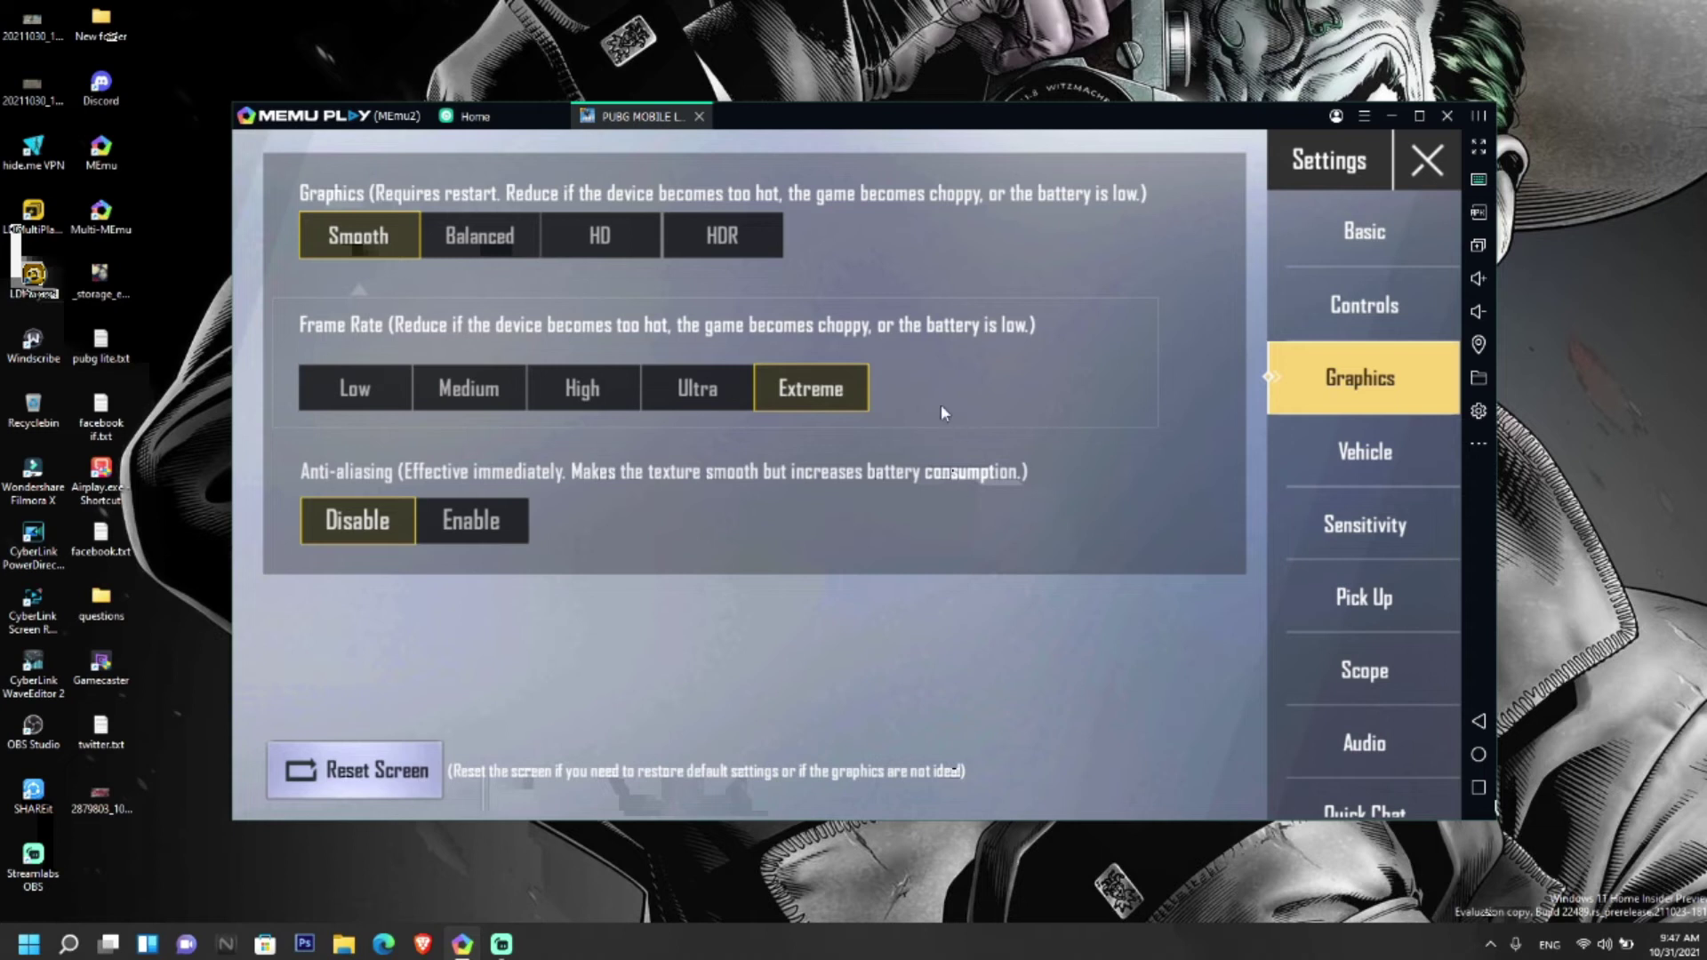
{"action": "left_click", "coordinate": [699, 115]}
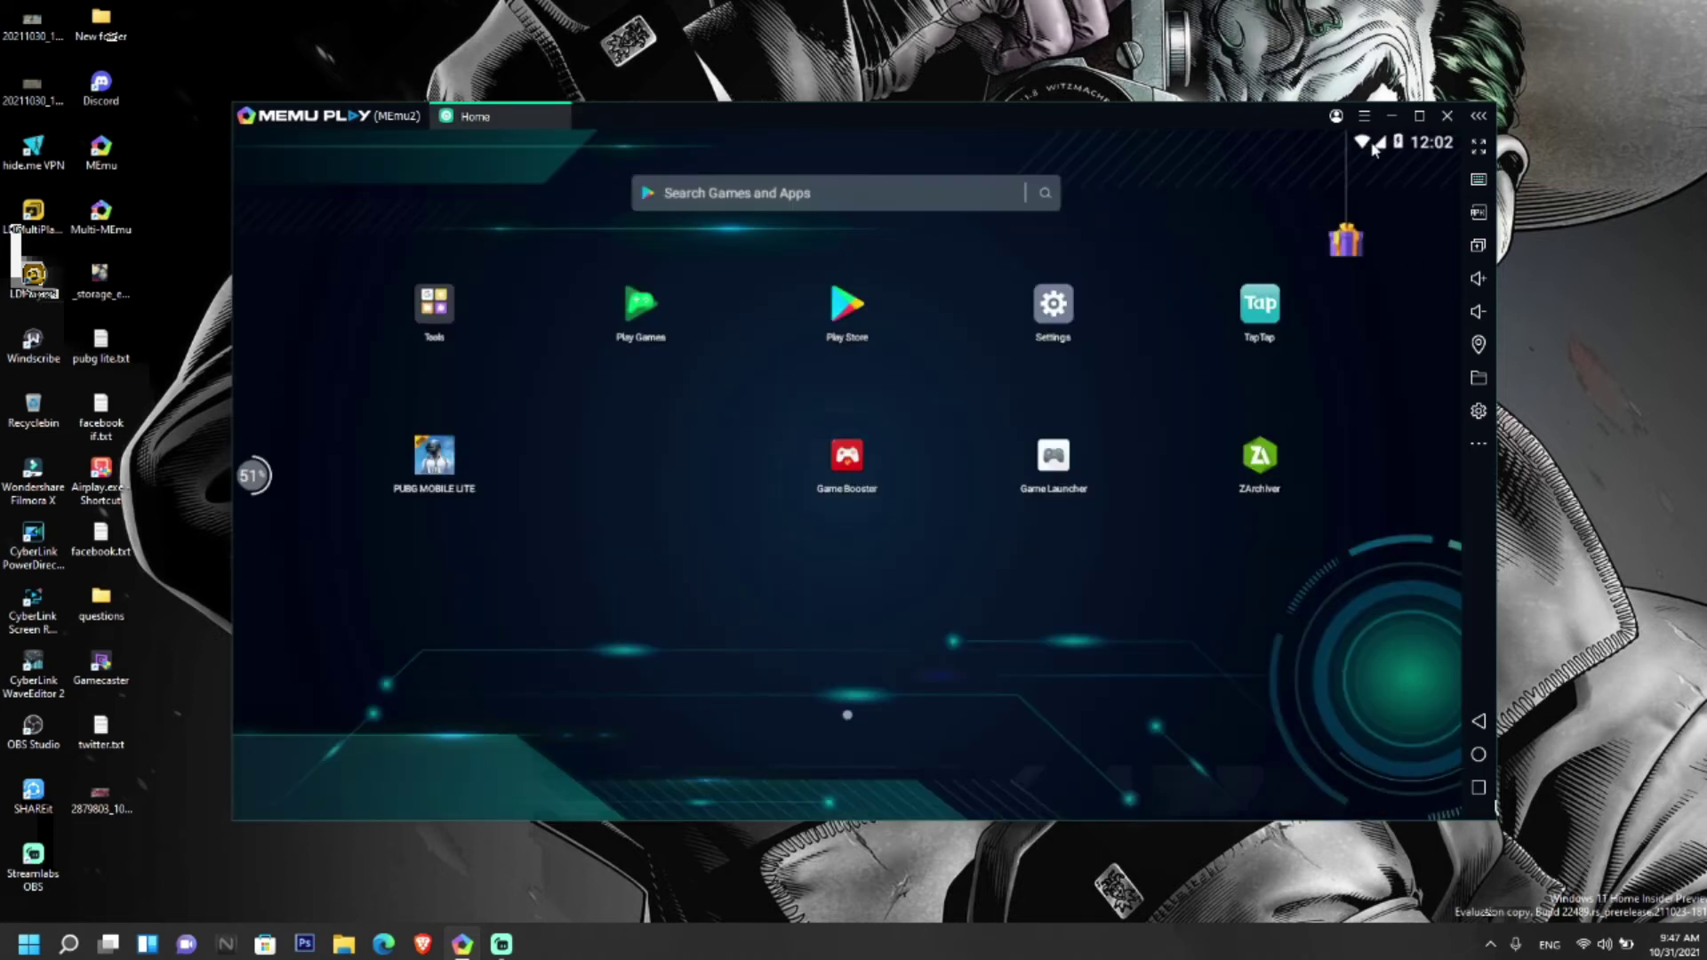
Review the emulator's Engine and Display system settings, including the resolution and frame rate options, and close the dialog with OK.
{"action": "left_click", "coordinate": [1365, 117]}
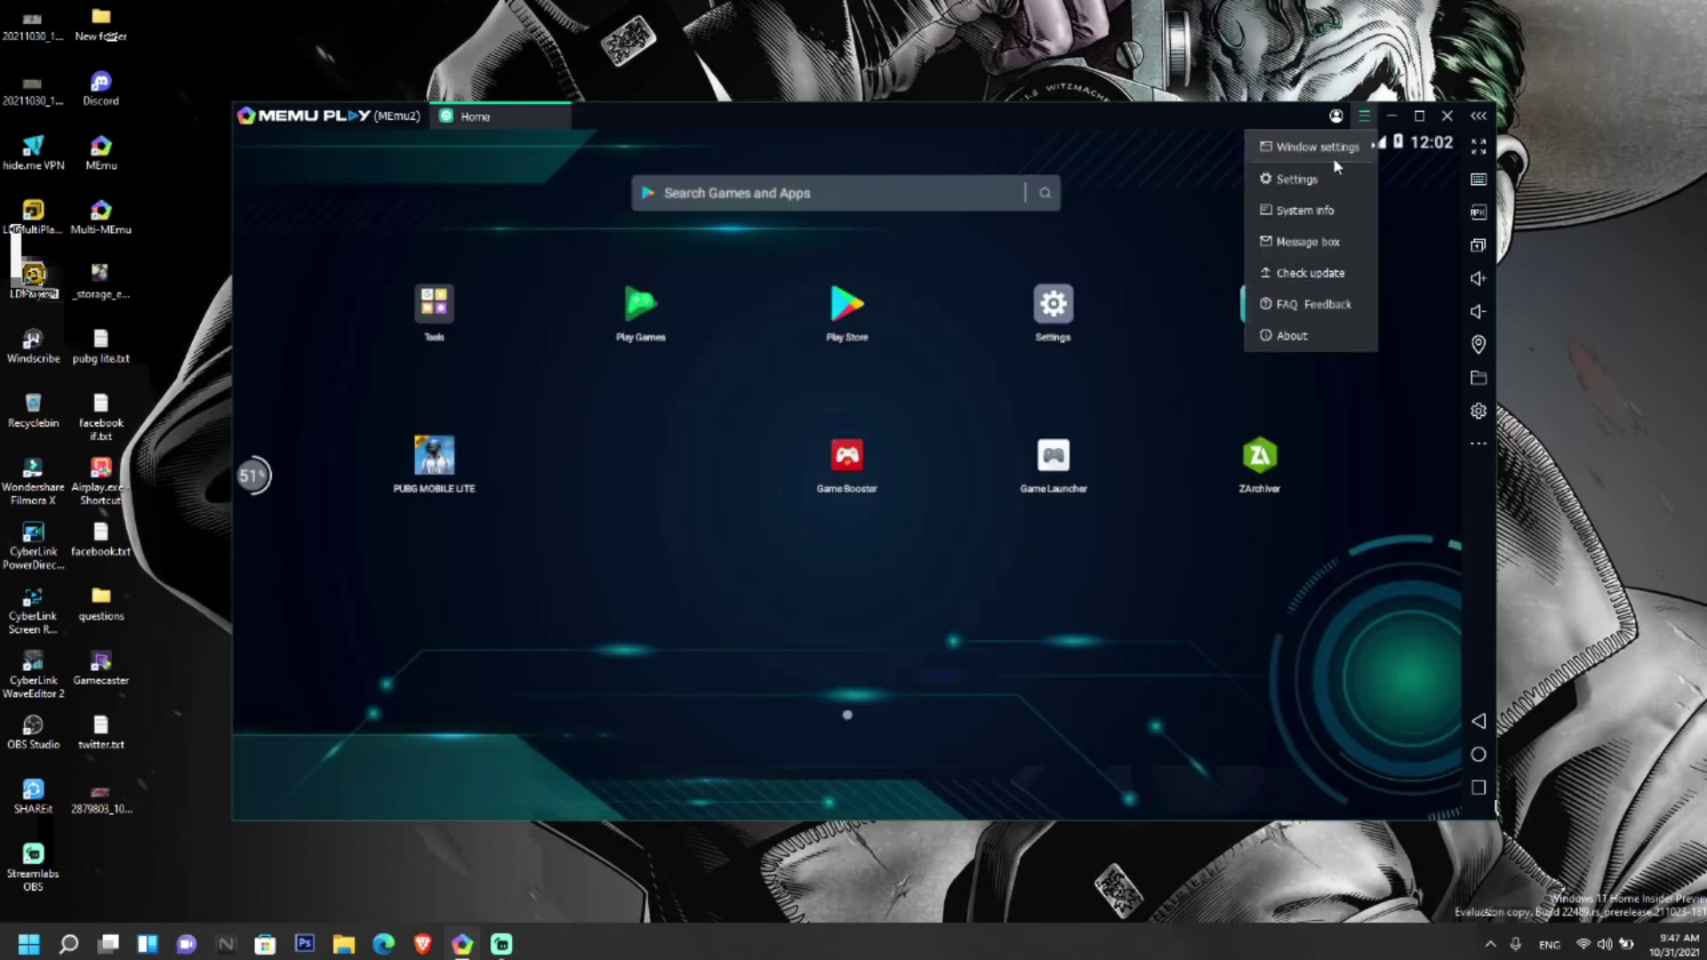
{"action": "left_click", "coordinate": [1295, 179]}
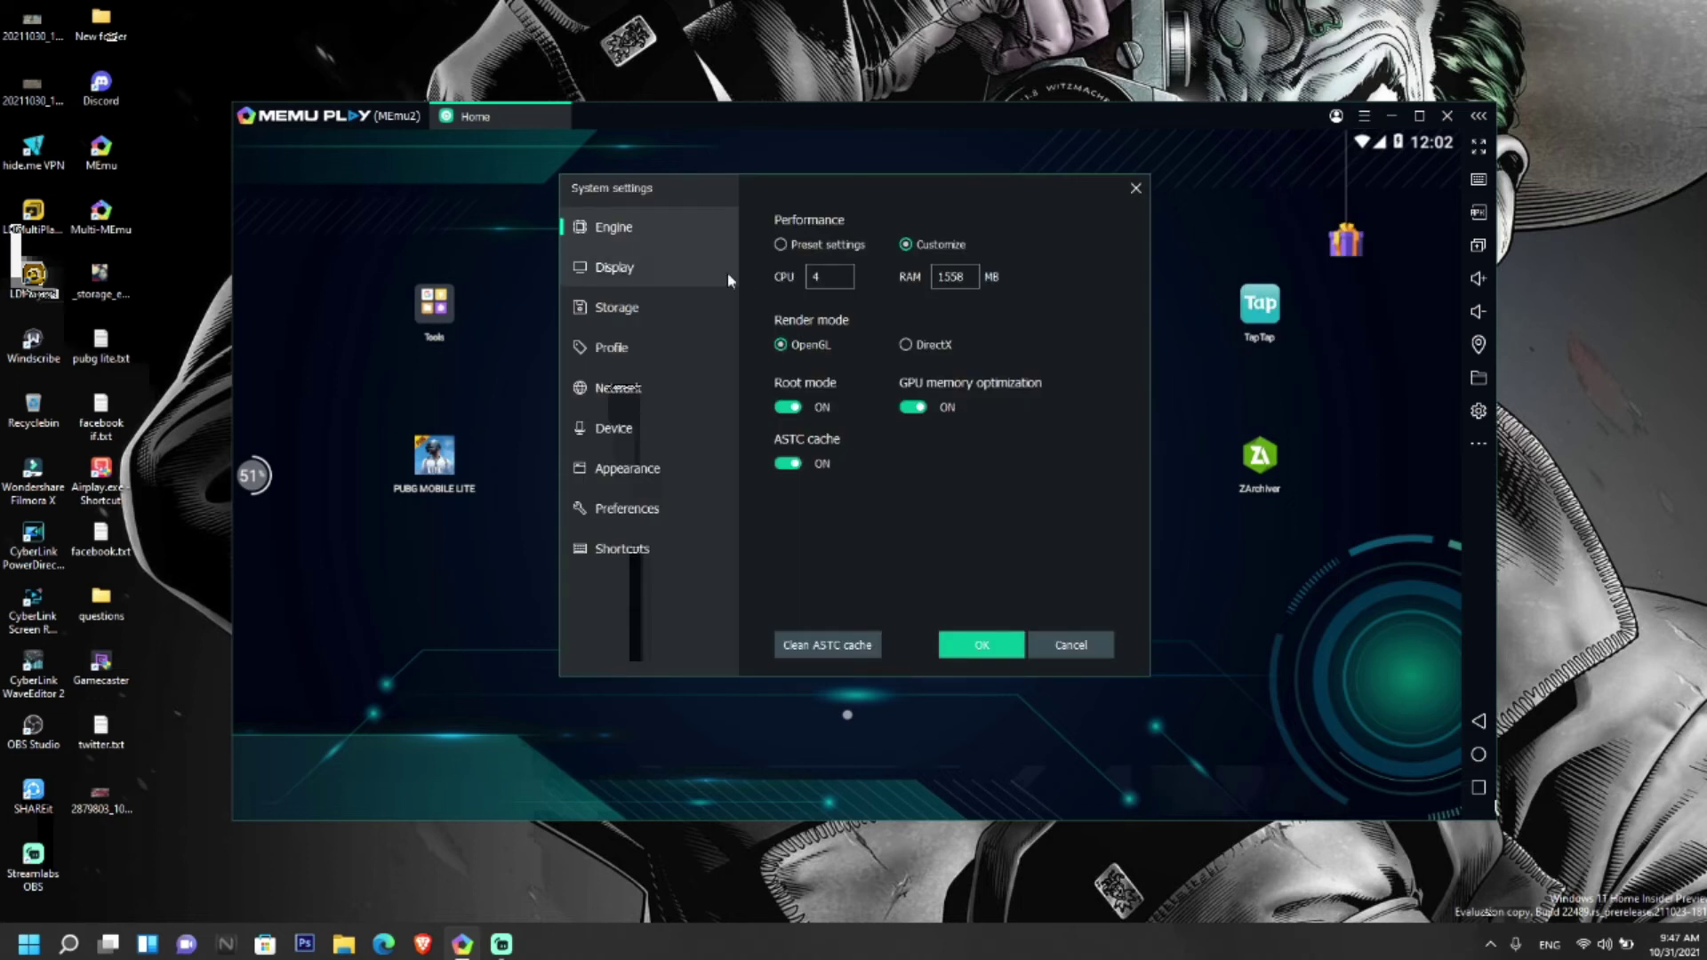
{"action": "left_click", "coordinate": [635, 270]}
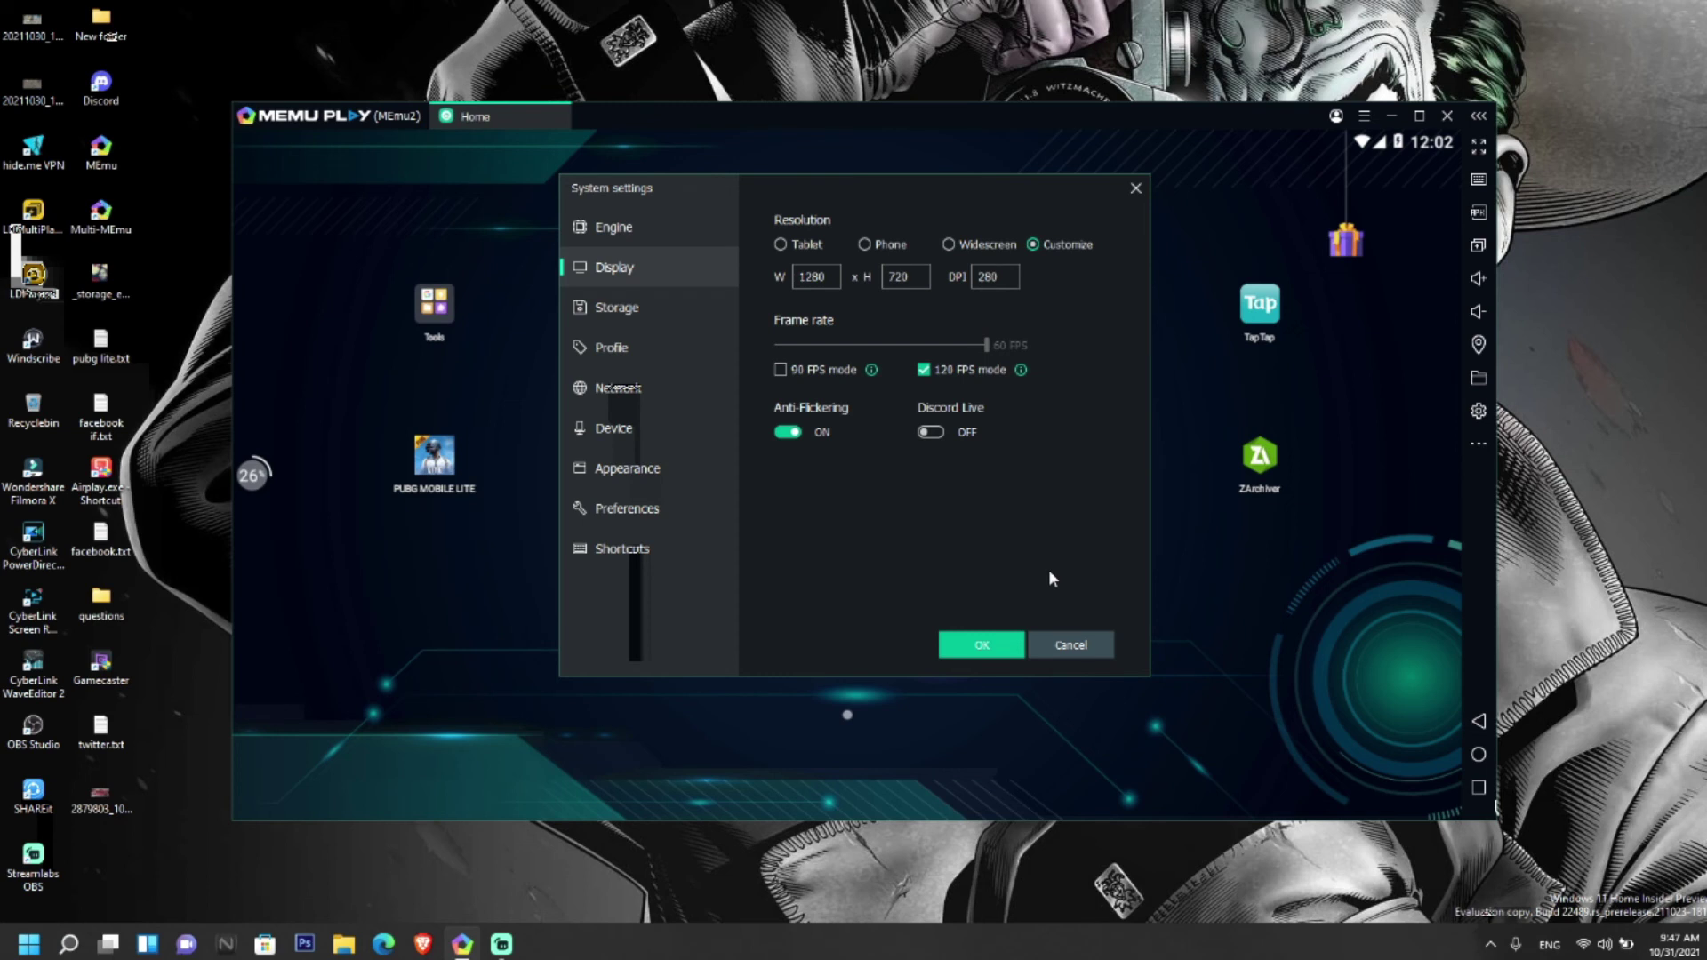
{"action": "left_click", "coordinate": [984, 642]}
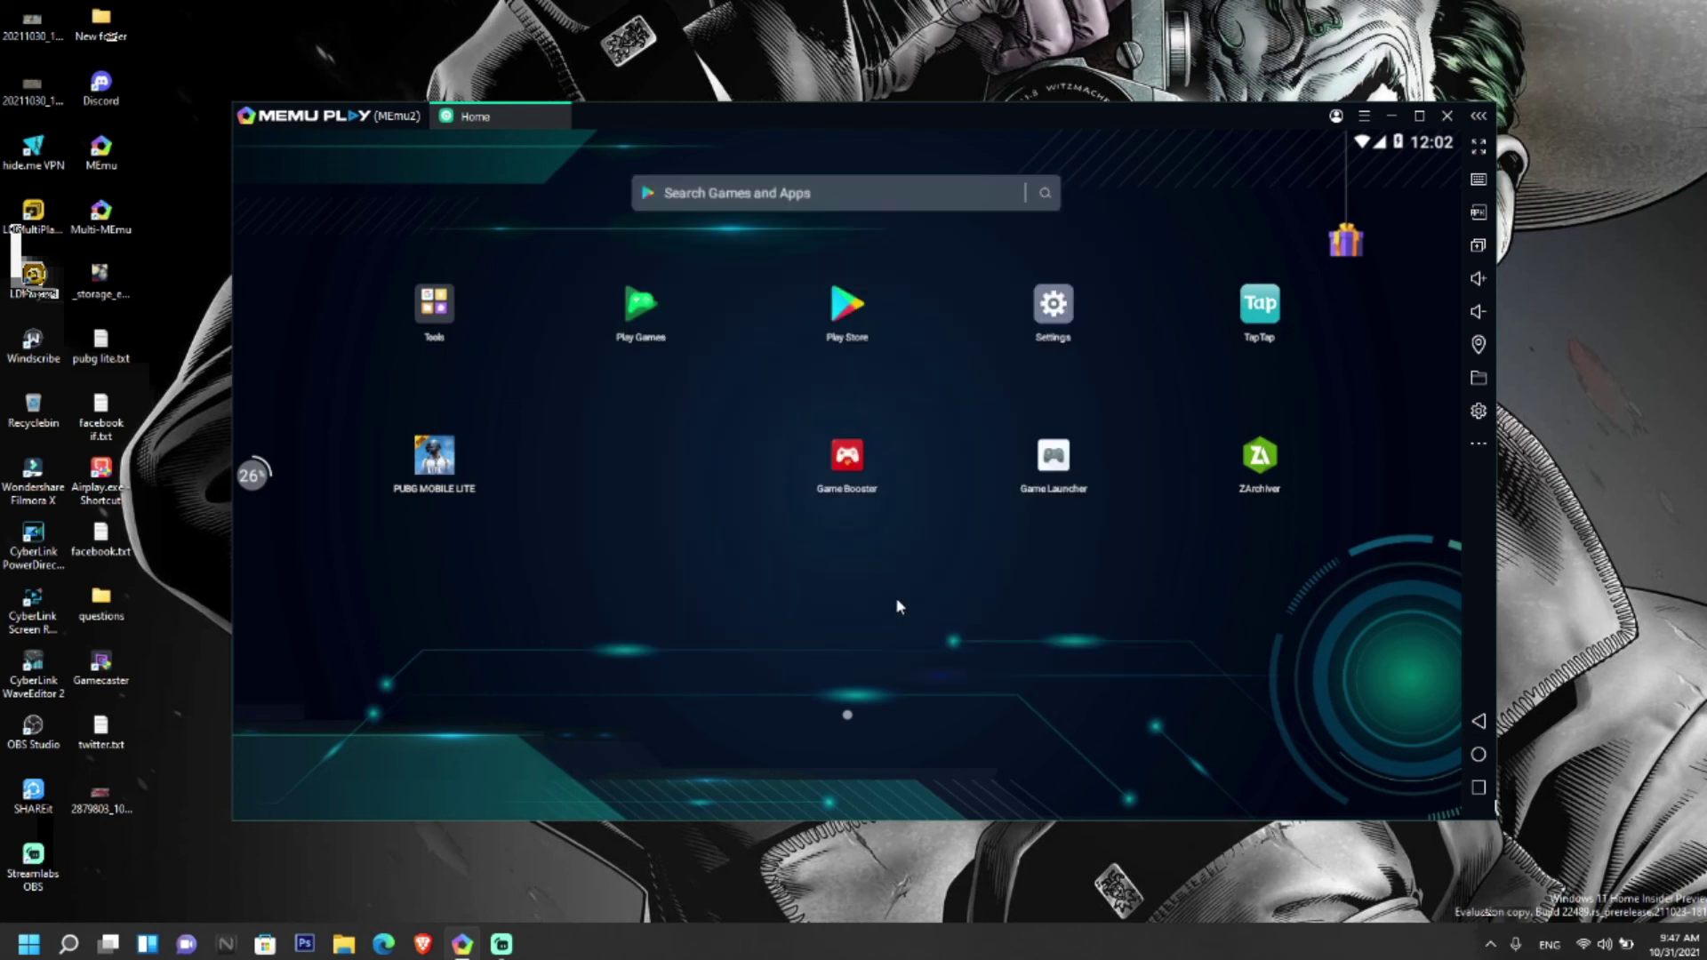